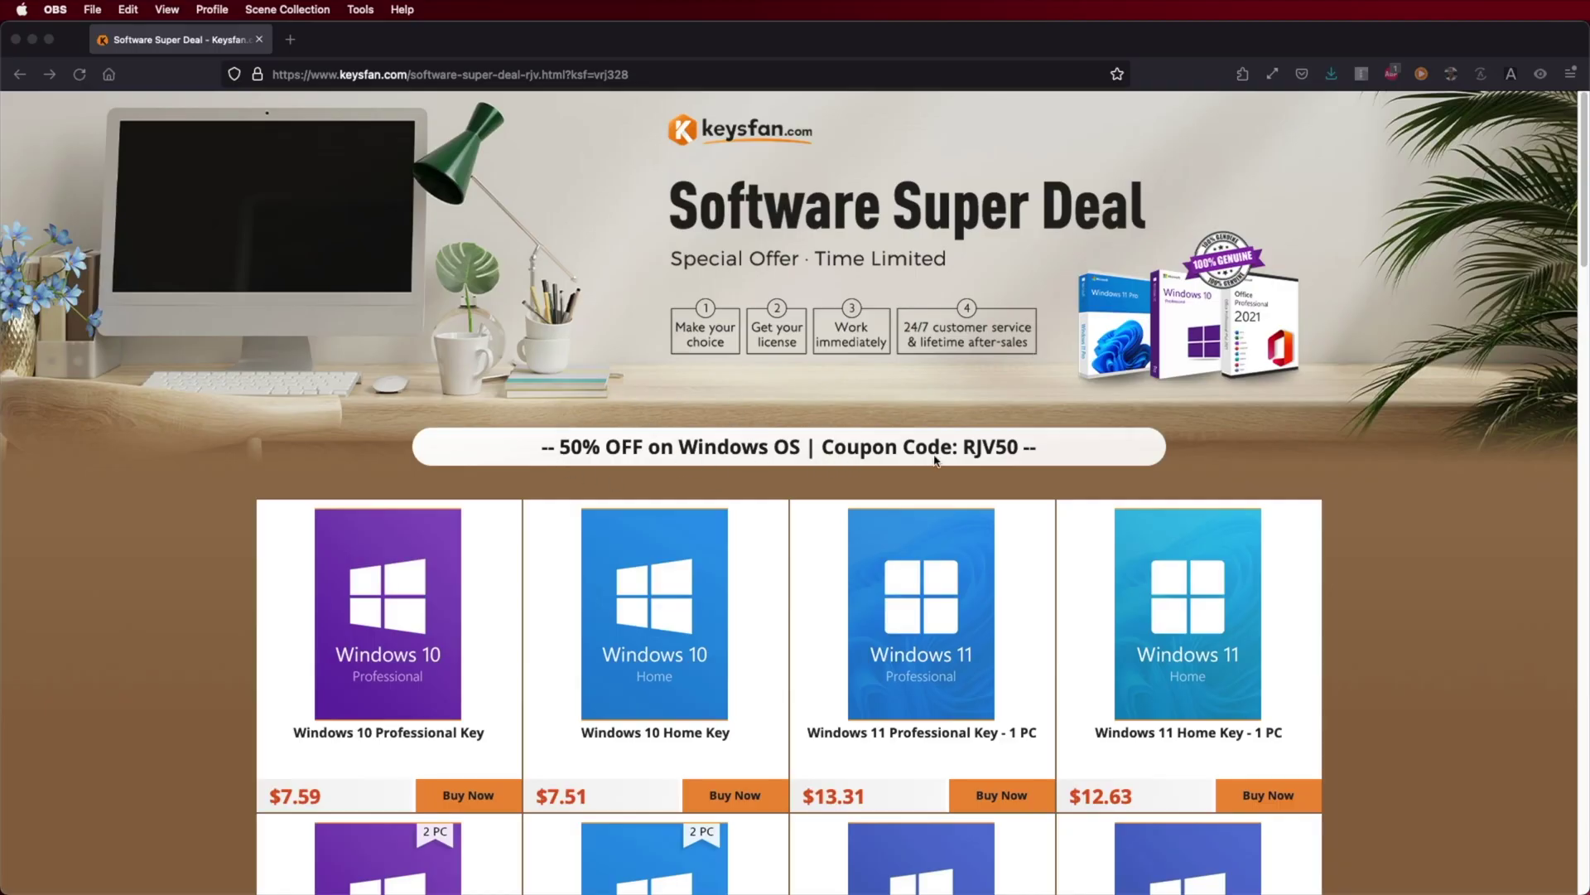
Add the Windows 11 Professional Key (1 PC) to the cart and view the cart
{"action": "scroll", "coordinate": [1030, 458], "scroll_direction": "down", "scroll_amount": 5}
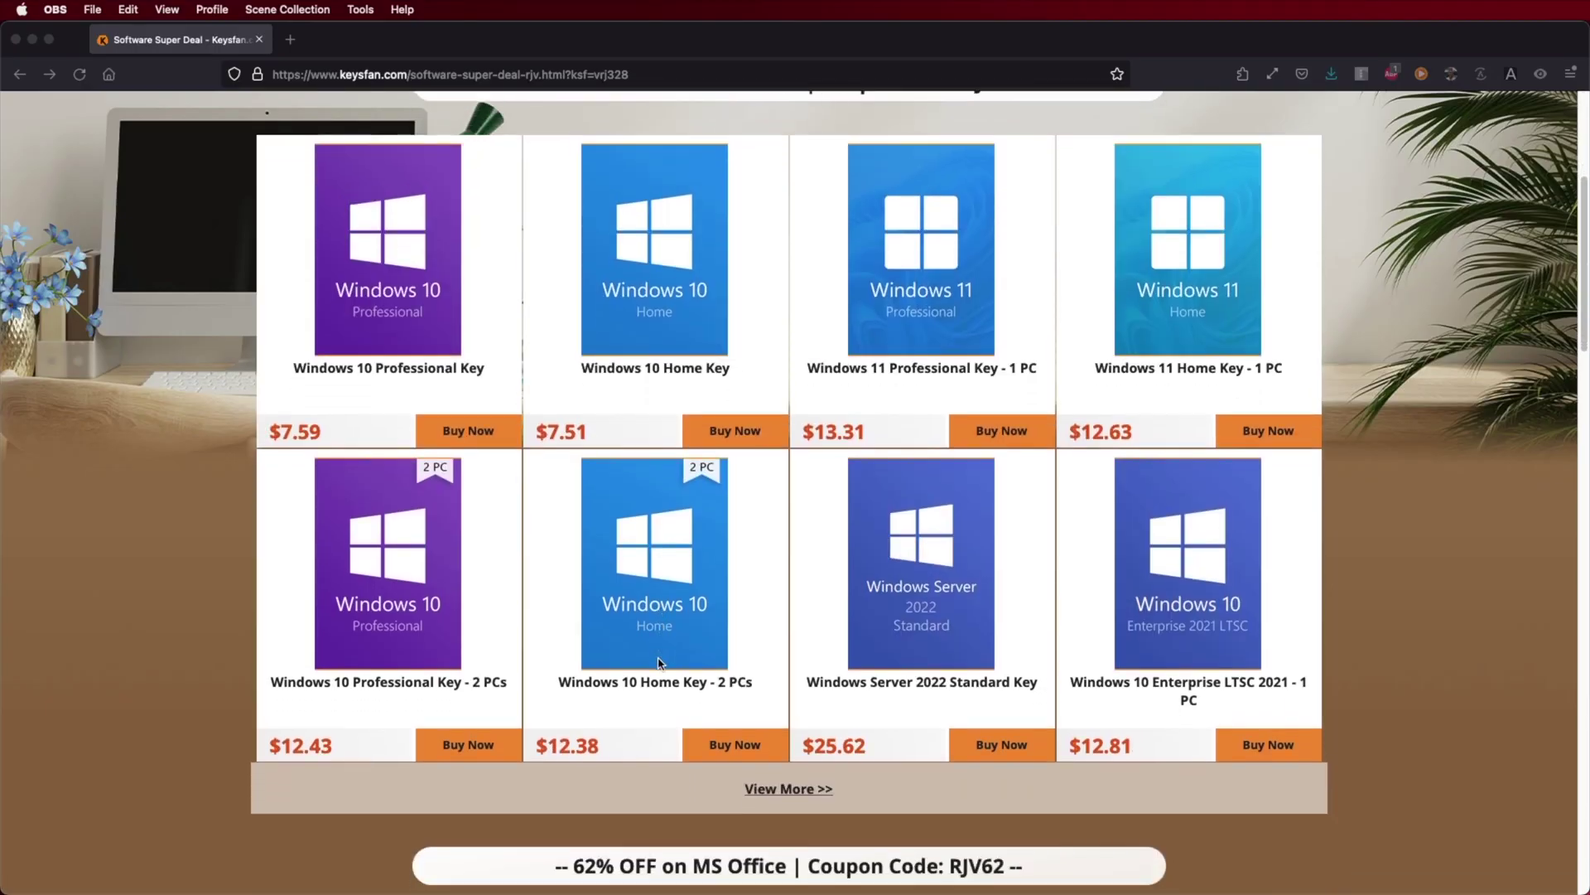
{"action": "scroll", "coordinate": [659, 665], "scroll_direction": "down", "scroll_amount": 6}
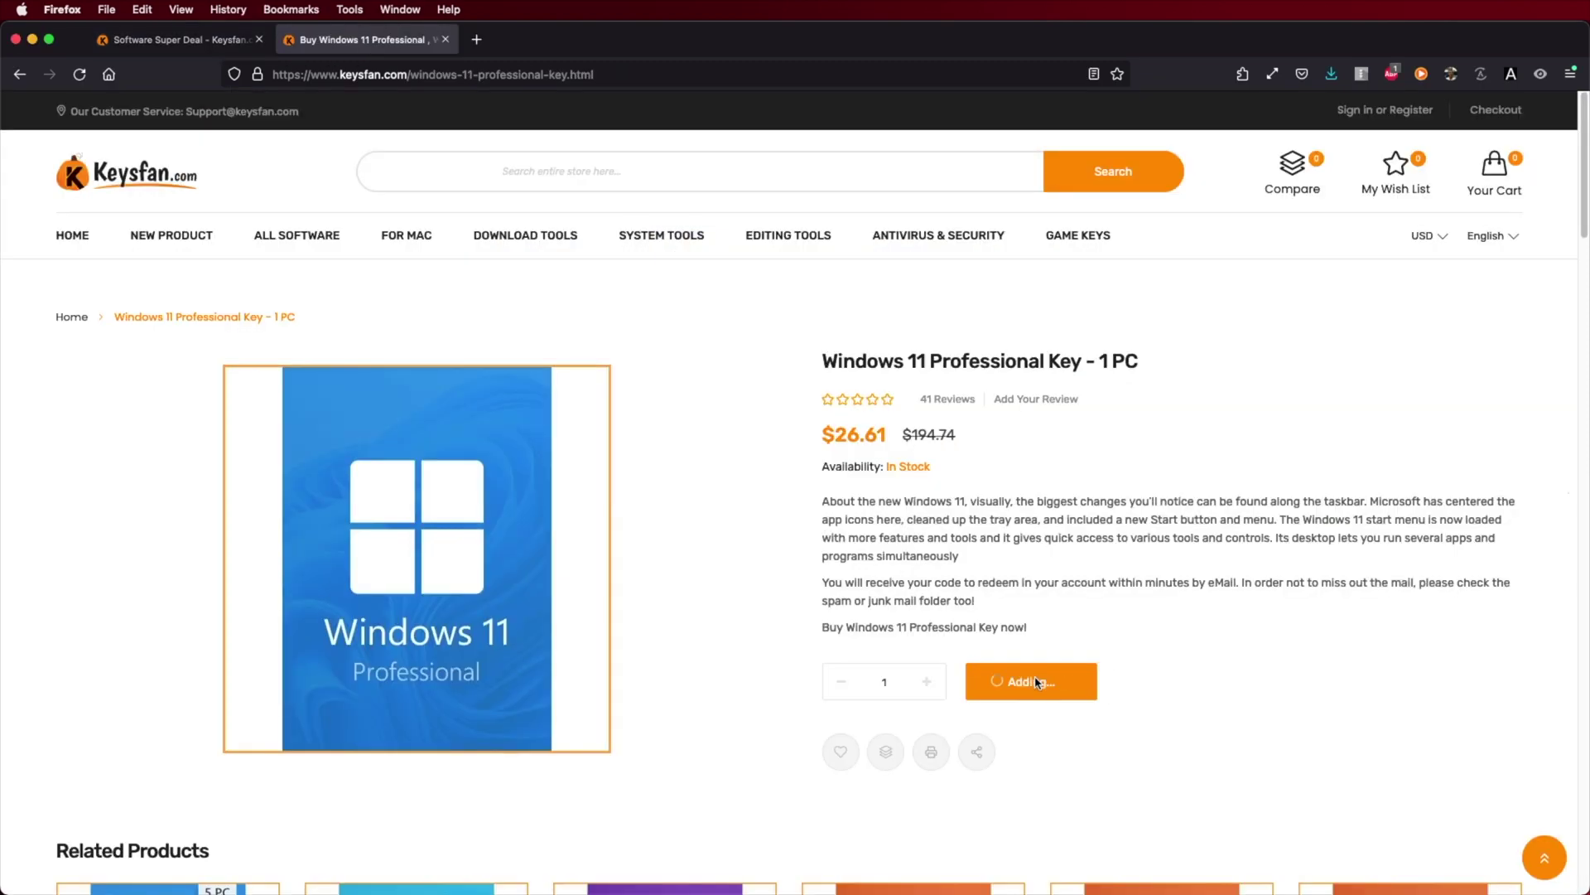
{"action": "left_click", "coordinate": [1036, 681]}
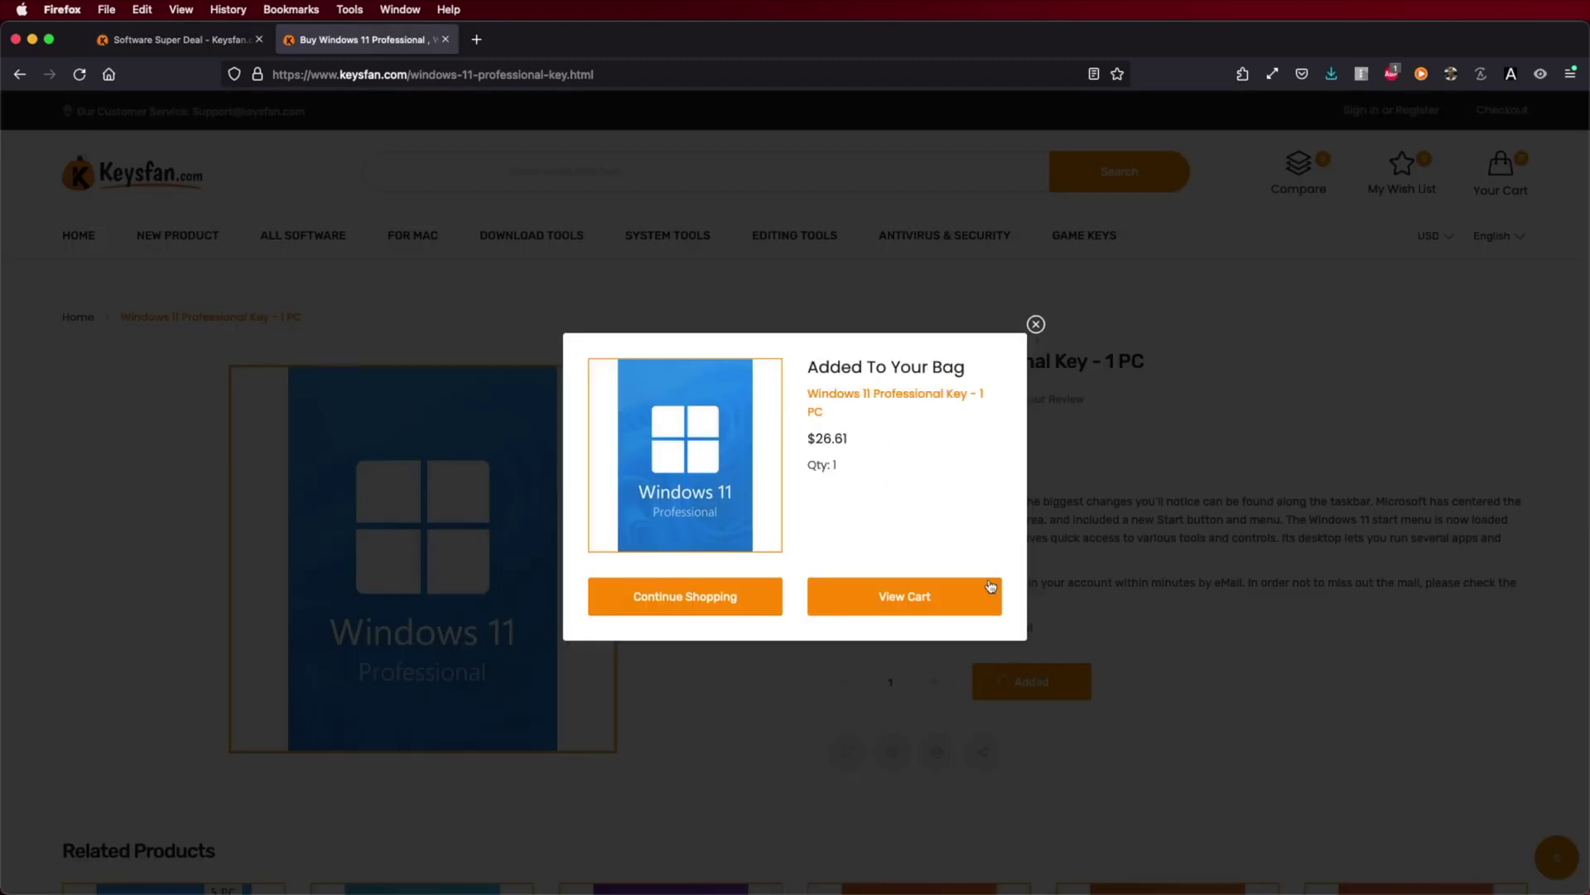
{"action": "left_click", "coordinate": [897, 599]}
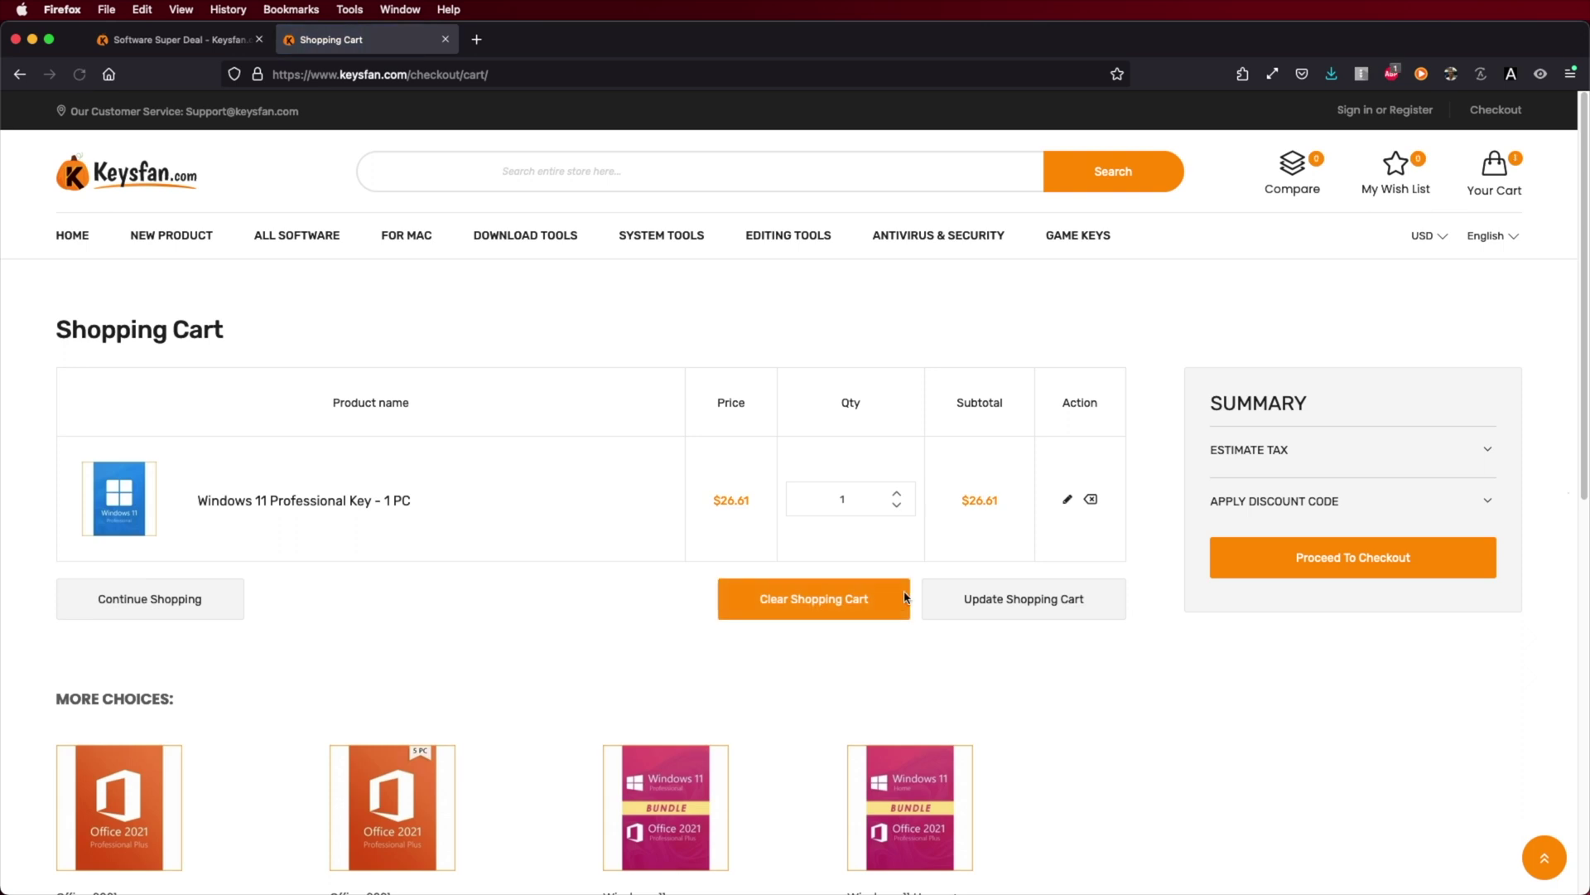
Expand Apply Discount Code and begin typing the coupon code
{"action": "left_click", "coordinate": [1319, 589]}
{"action": "left_click", "coordinate": [1325, 664]}
{"action": "type", "text": "R"}
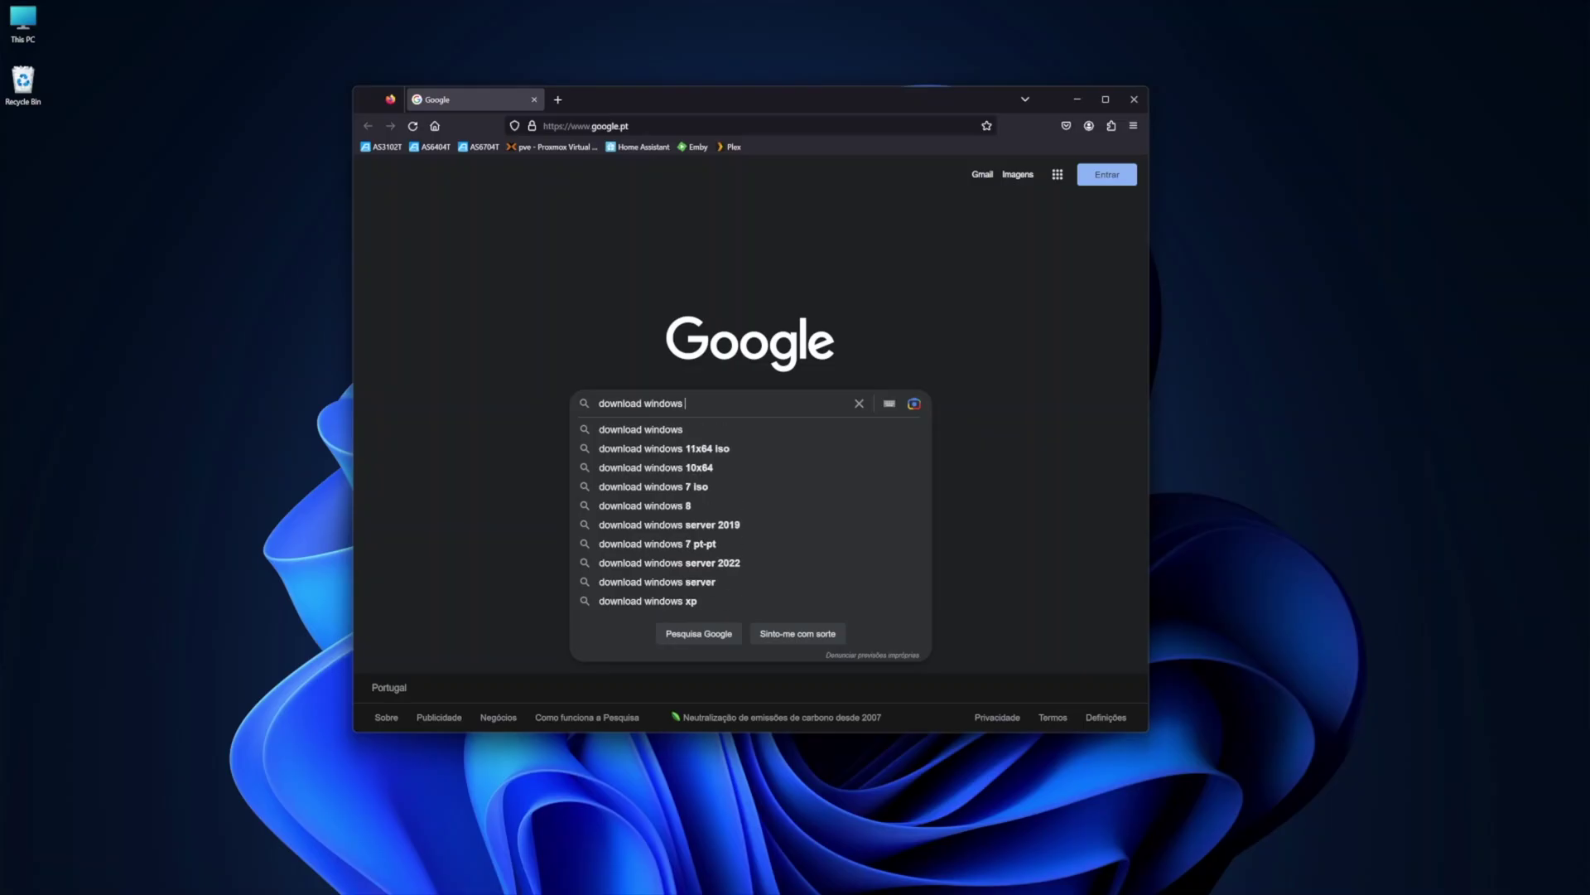
Search Google for 'download windows 11' and open Microsoft's Windows 11 download page
{"action": "type", "text": "11"}
{"action": "key", "text": "Return"}
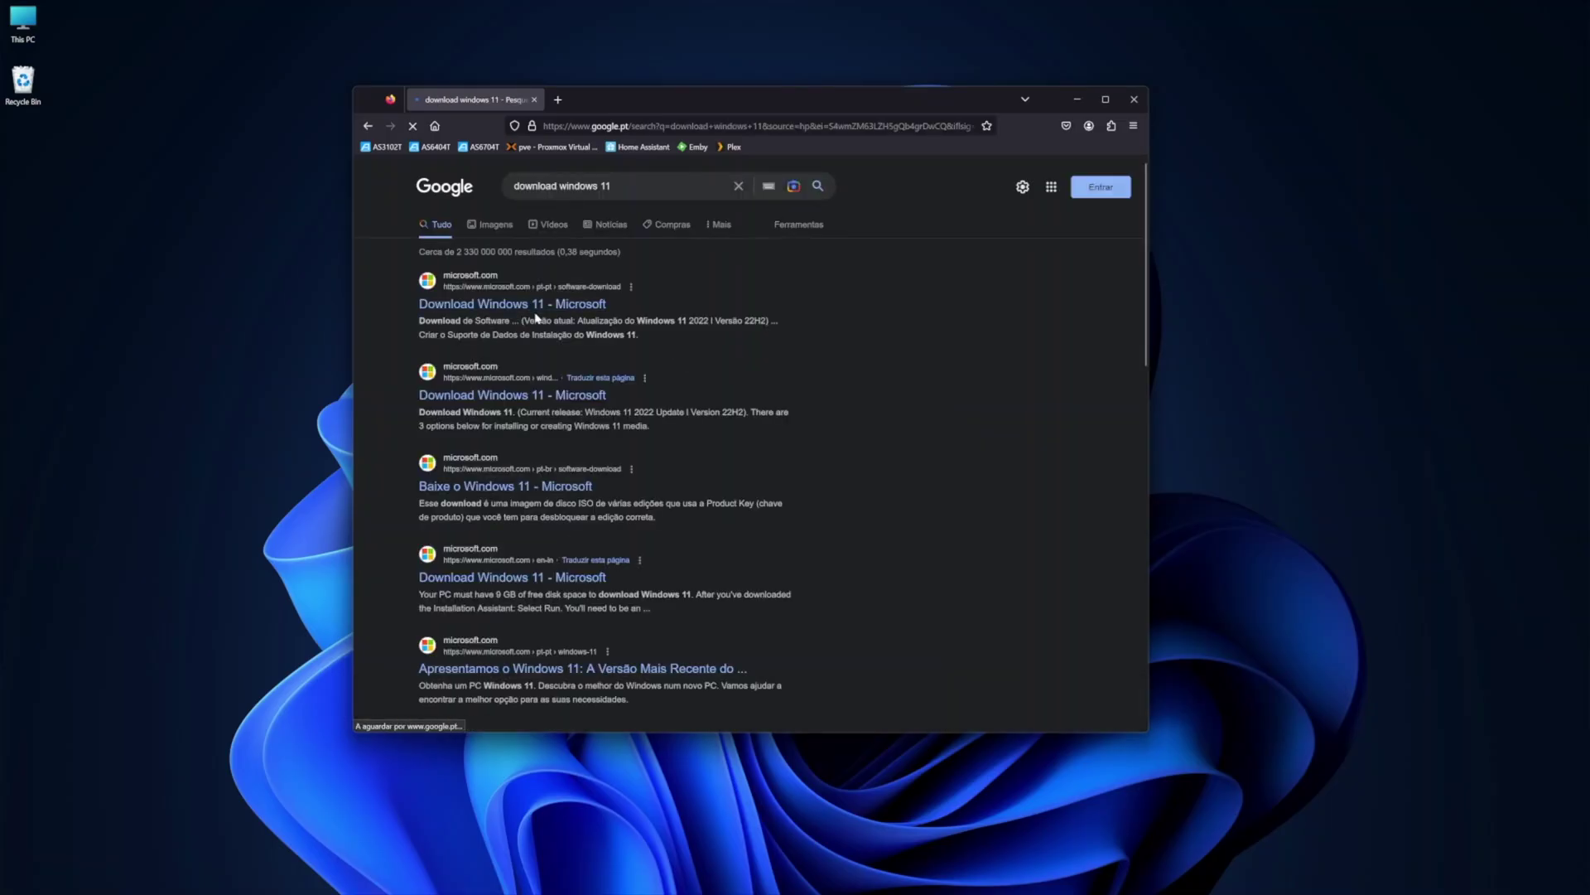
{"action": "left_click", "coordinate": [538, 306]}
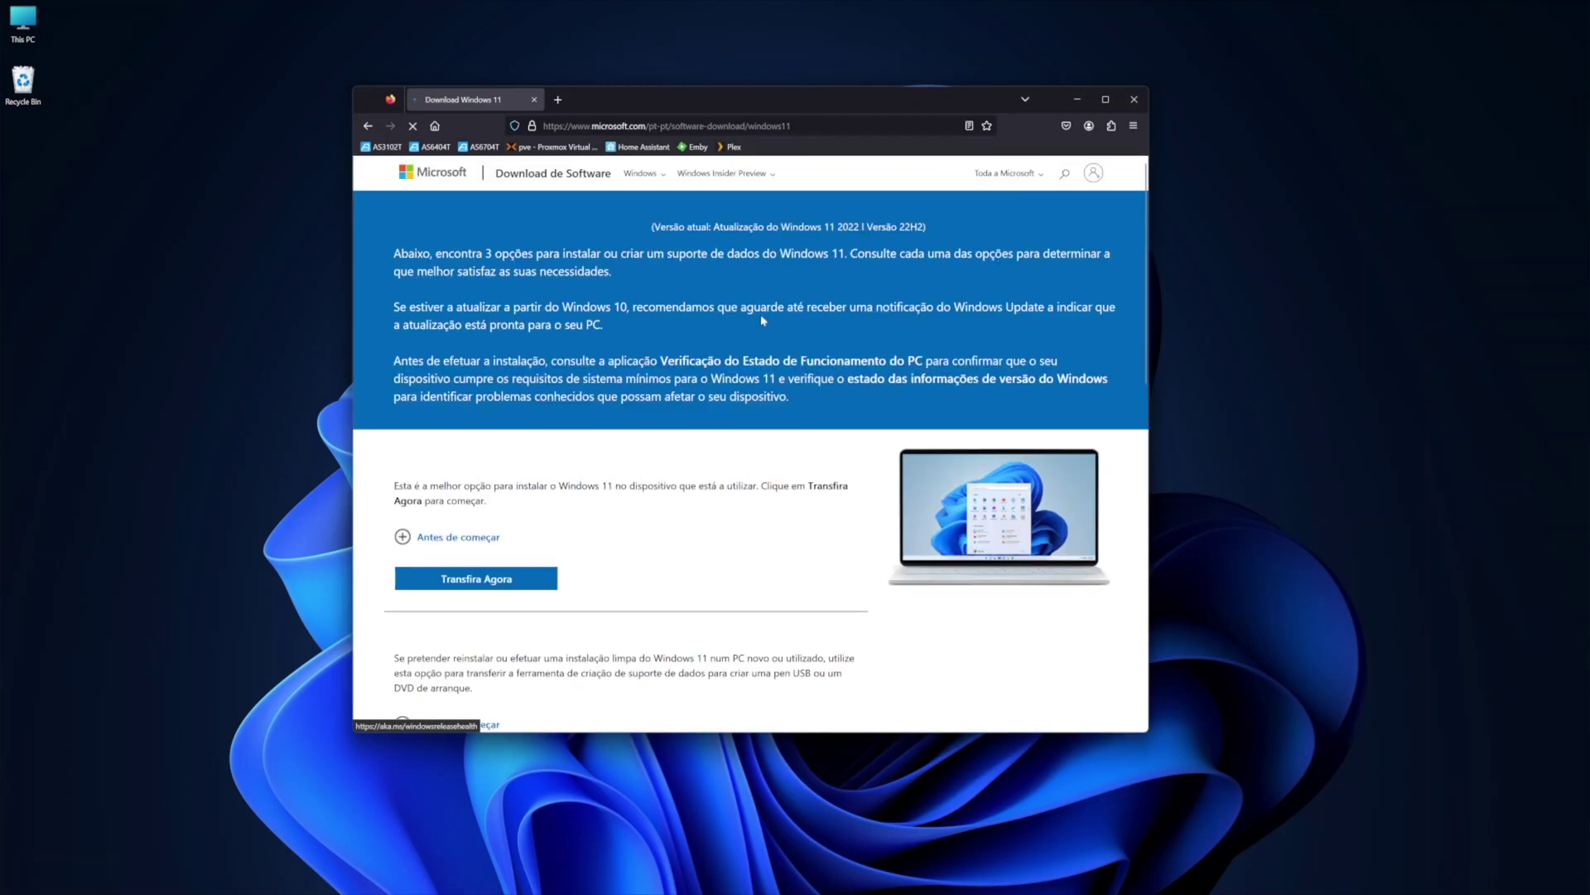
Select the Windows 11 (multi-edition ISO) download and confirm it
{"action": "scroll", "coordinate": [695, 396], "scroll_direction": "down", "scroll_amount": 1}
{"action": "scroll", "coordinate": [695, 396], "scroll_direction": "down", "scroll_amount": 3}
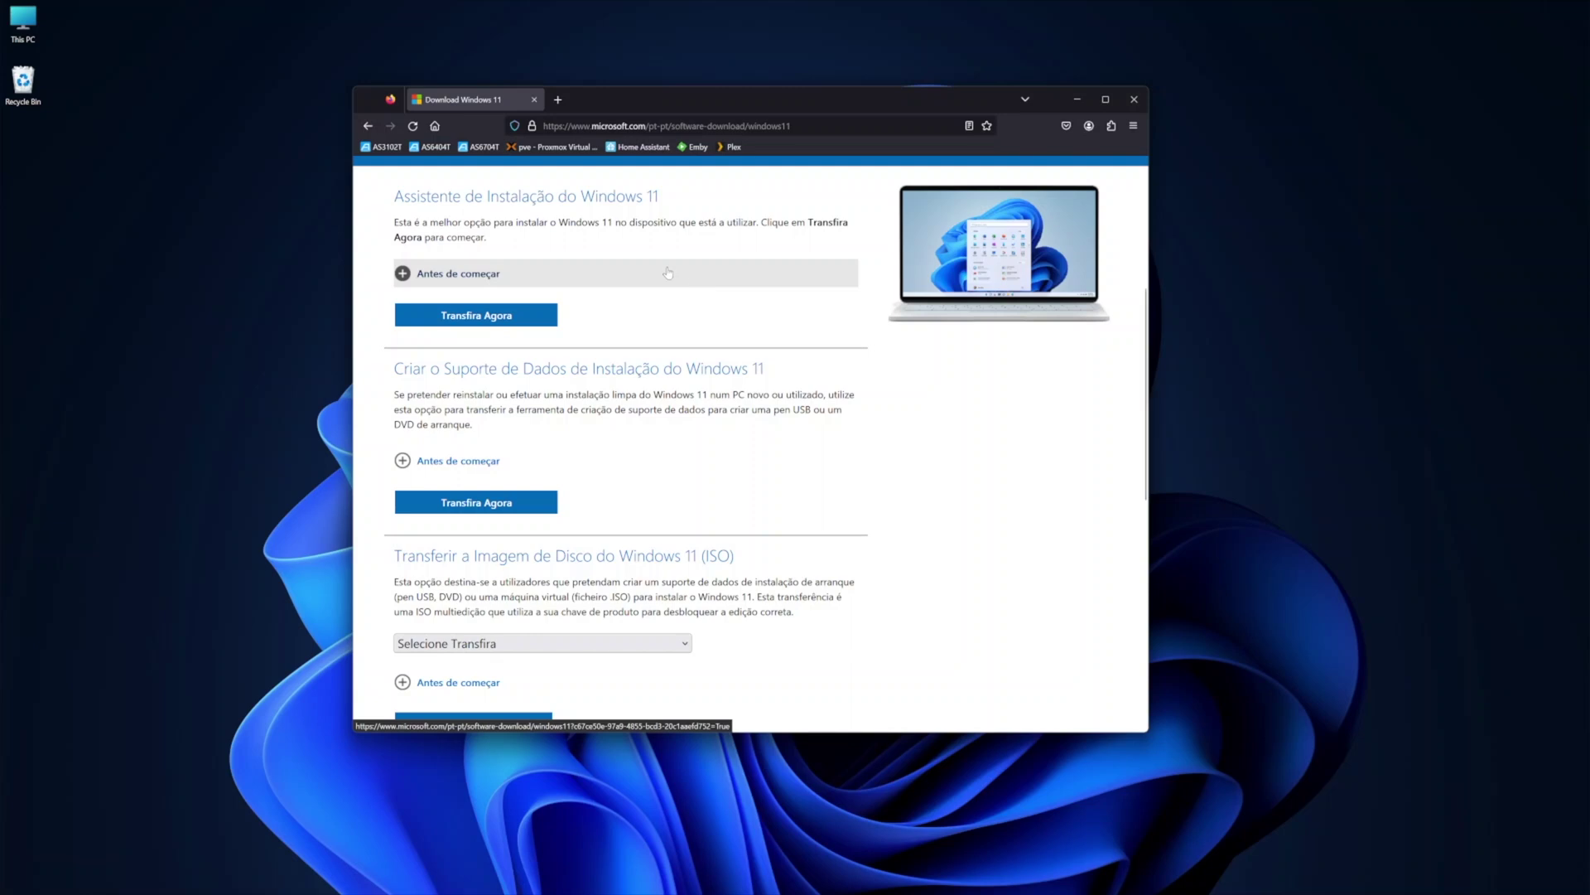
{"action": "left_click", "coordinate": [543, 643]}
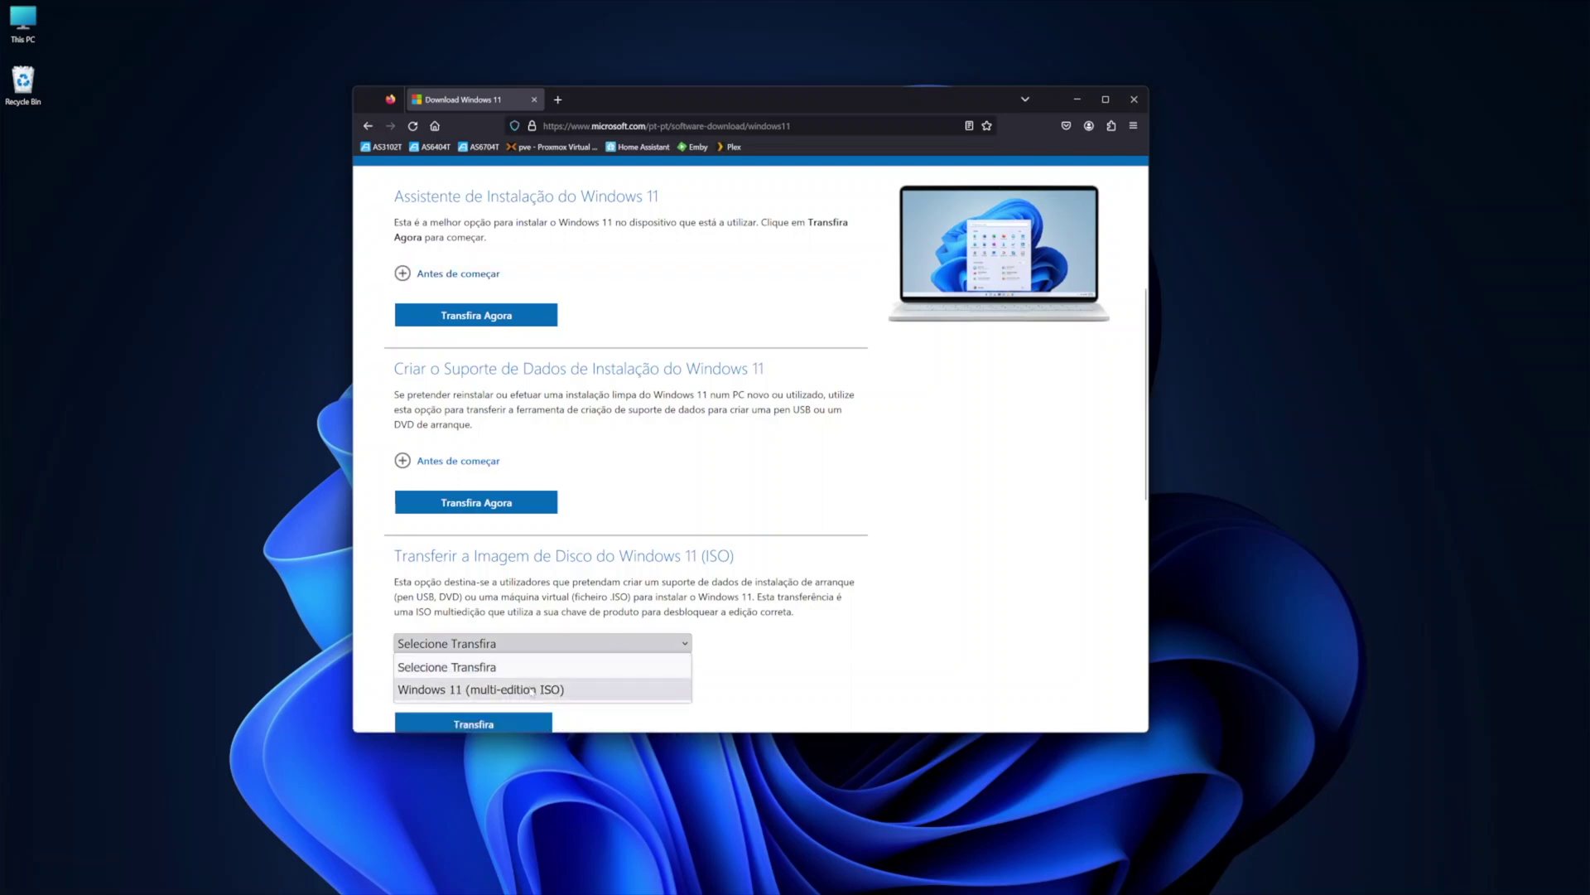
{"action": "left_click", "coordinate": [531, 689]}
{"action": "scroll", "coordinate": [531, 689], "scroll_direction": "down", "scroll_amount": 1}
{"action": "scroll", "coordinate": [531, 662], "scroll_direction": "down", "scroll_amount": 2}
{"action": "left_click", "coordinate": [482, 528]}
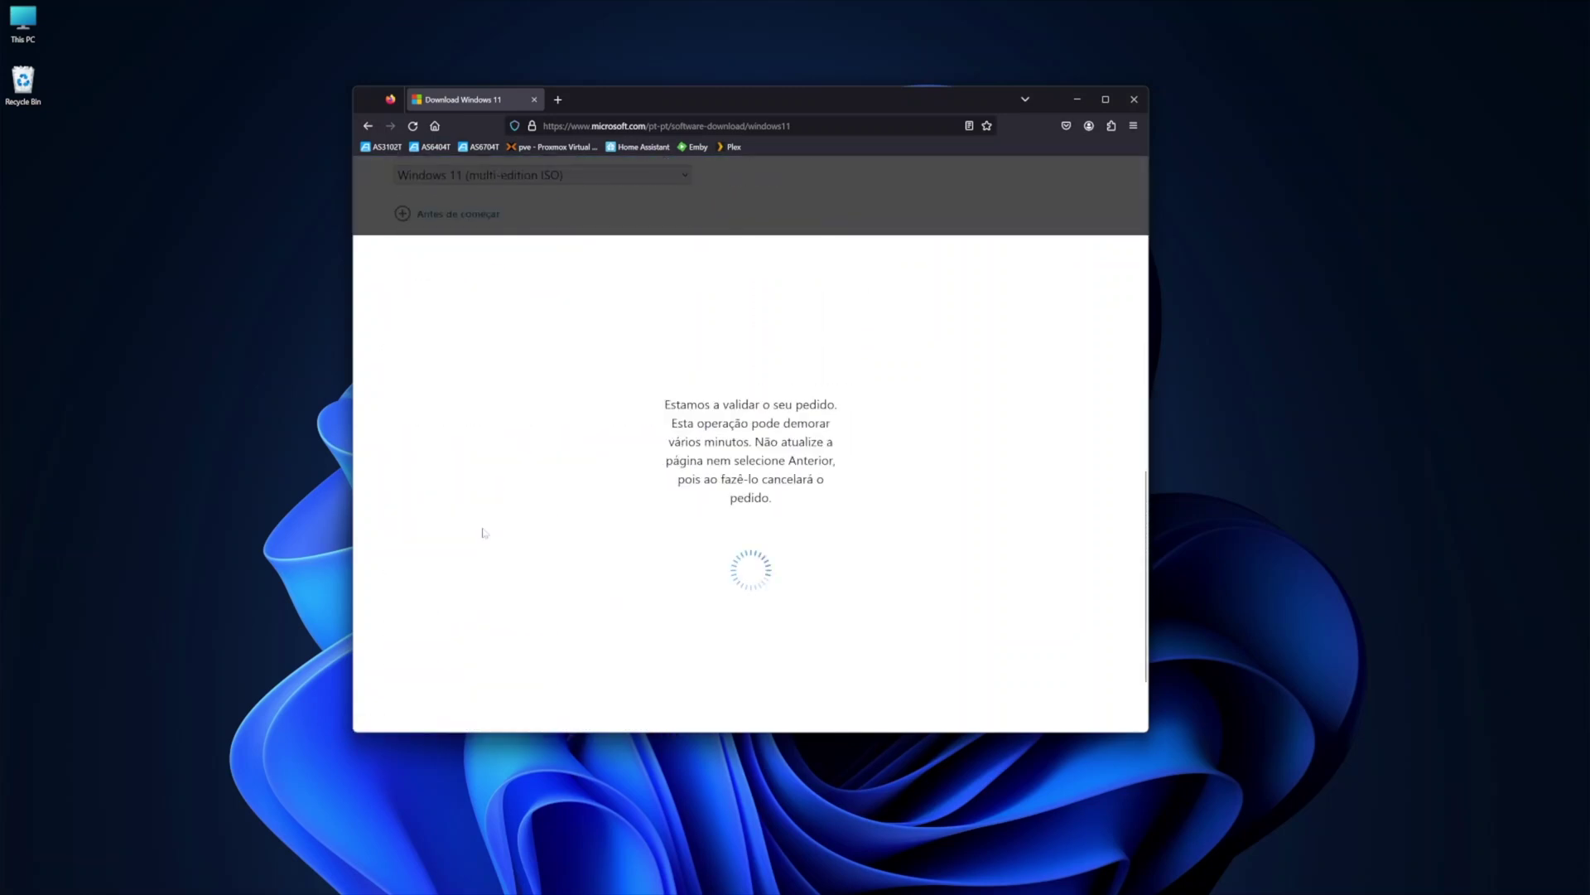
Choose Inglês Internacional as the language and start the 64-bit ISO download
{"action": "left_click", "coordinate": [532, 368]}
{"action": "scroll", "coordinate": [477, 497], "scroll_direction": "down", "scroll_amount": 4}
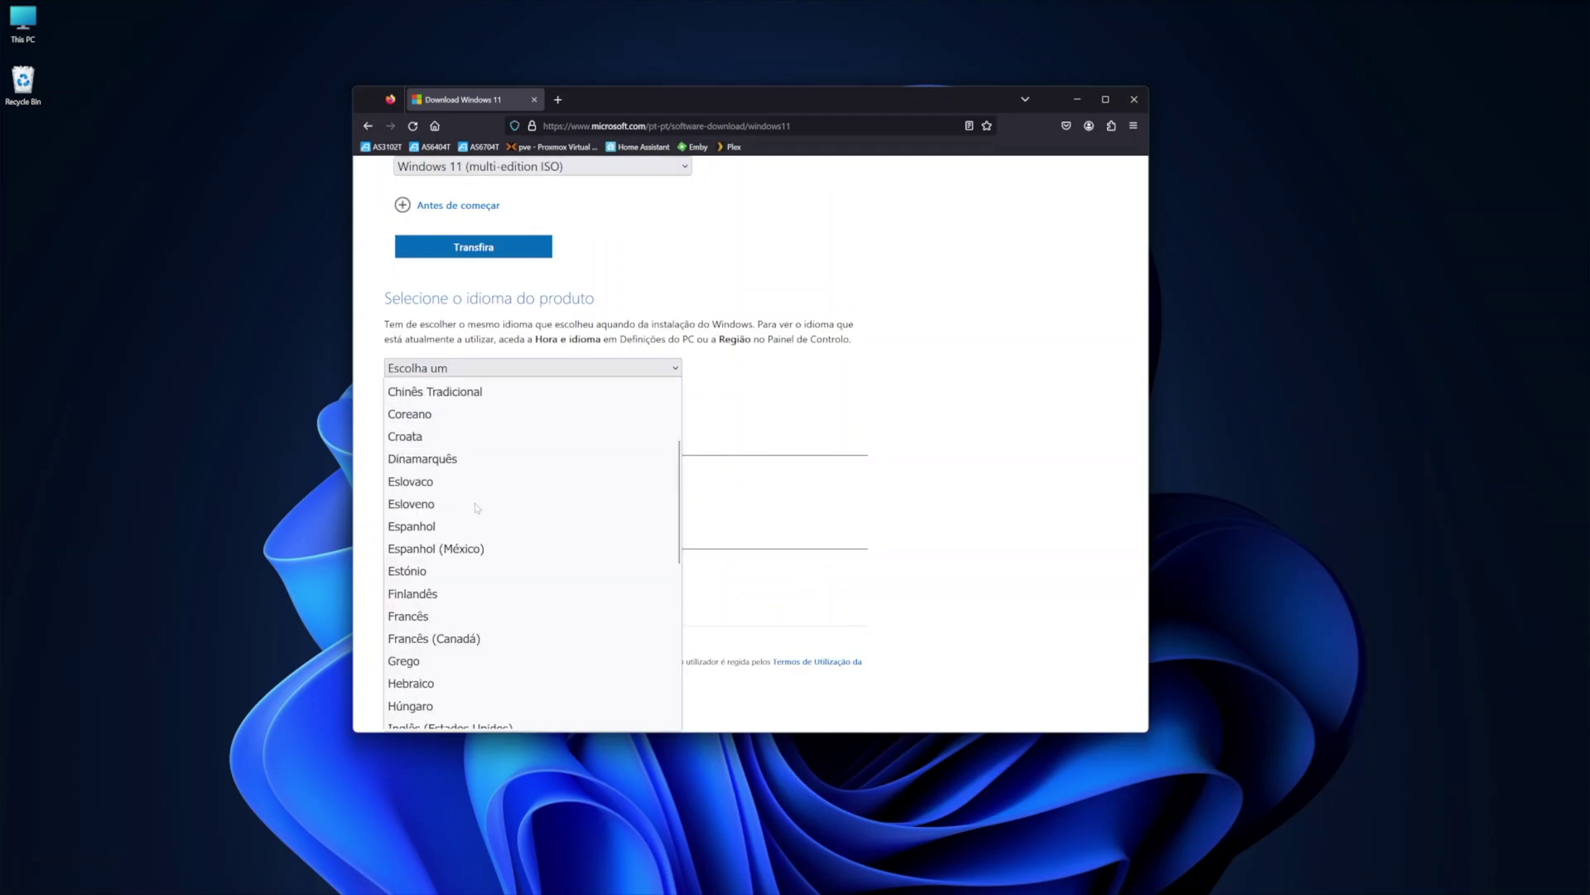
{"action": "left_click", "coordinate": [447, 616]}
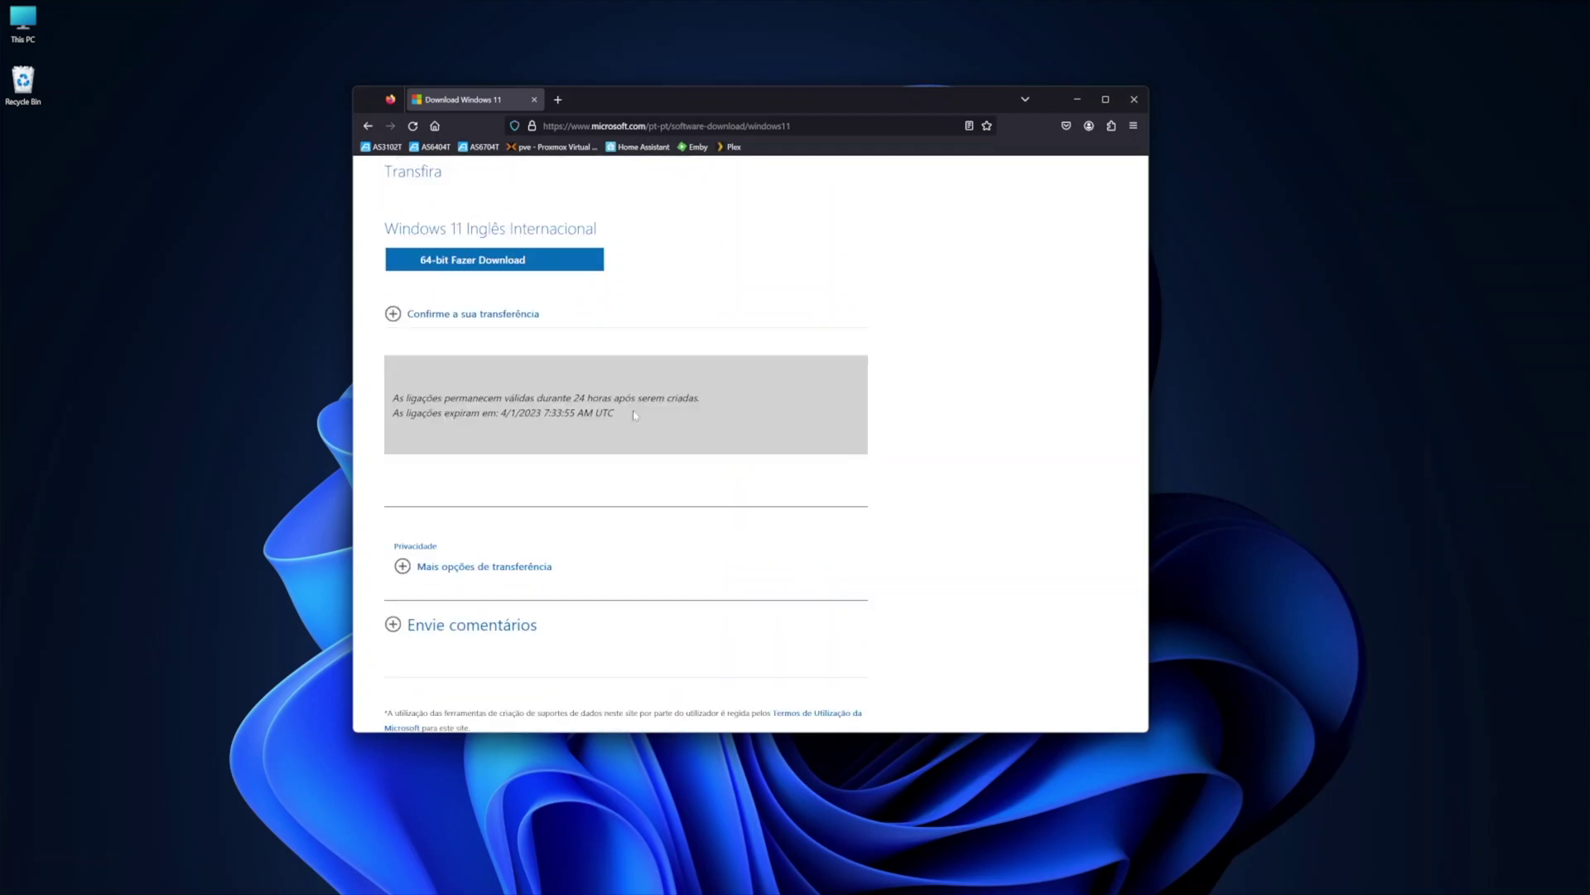
{"action": "left_click", "coordinate": [515, 264]}
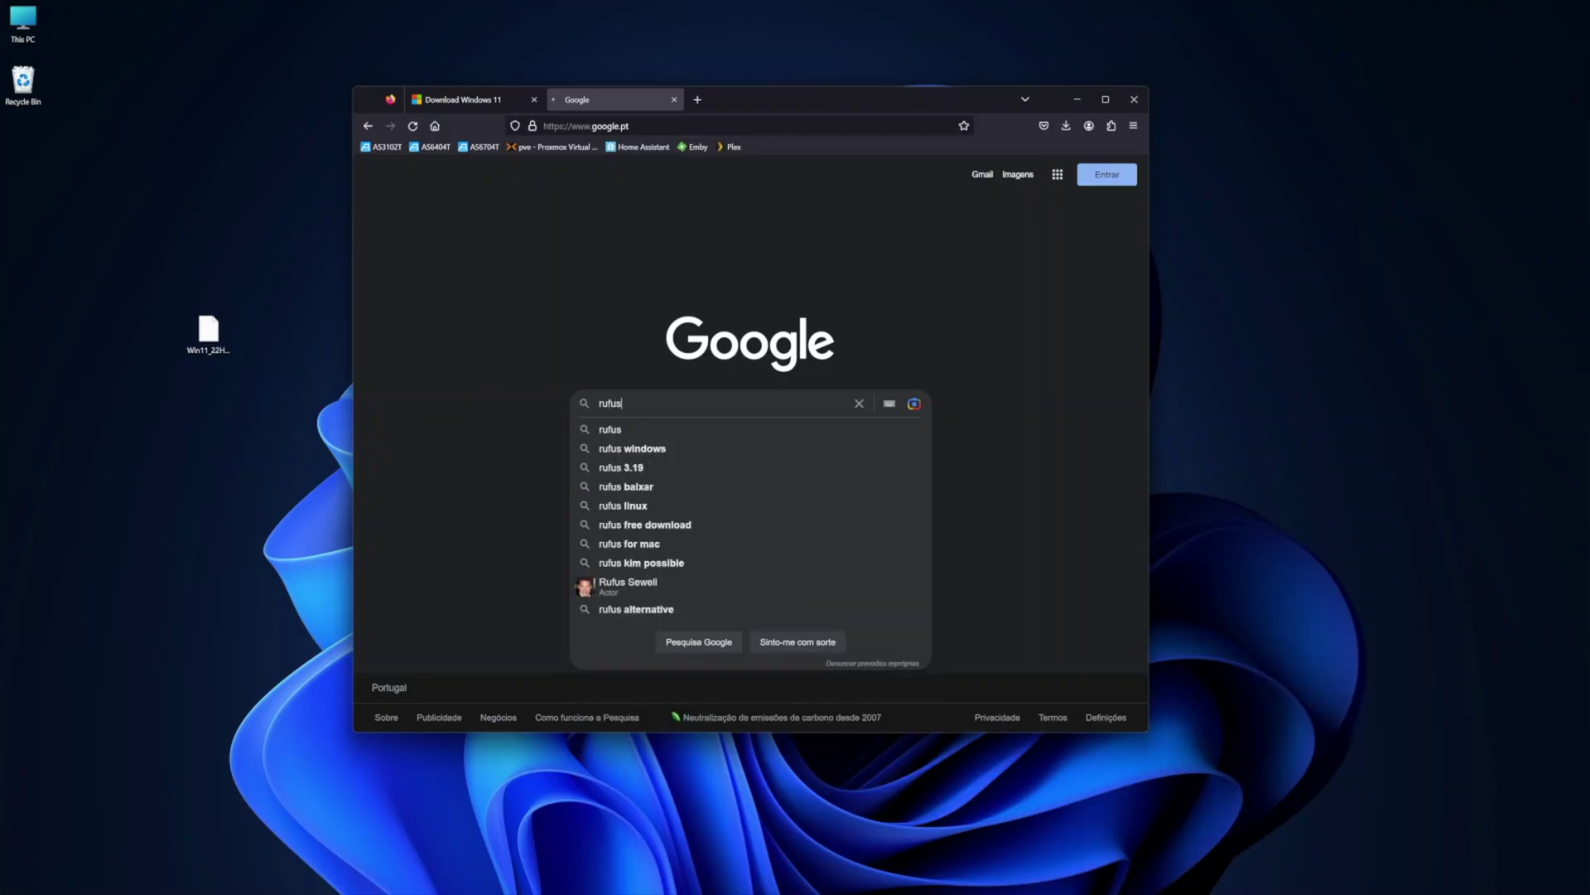
Download Rufus 3.22 from rufus.ie via a 'rufus' search, then close the downloads list
{"action": "key", "text": "Return"}
{"action": "left_click", "coordinate": [516, 308]}
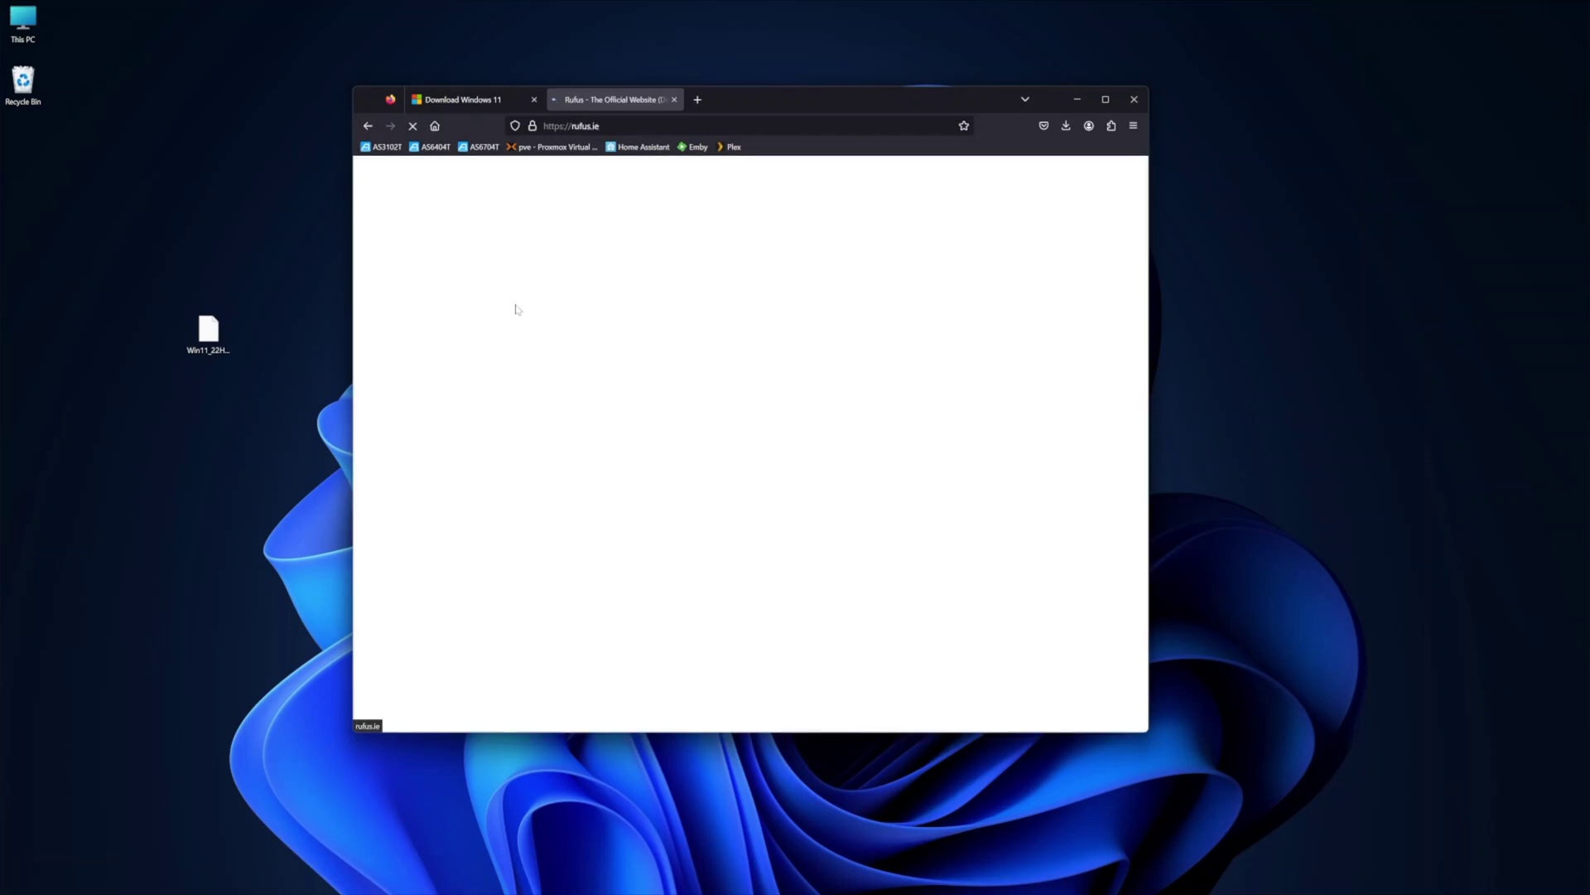
{"action": "scroll", "coordinate": [827, 358], "scroll_direction": "down", "scroll_amount": 3}
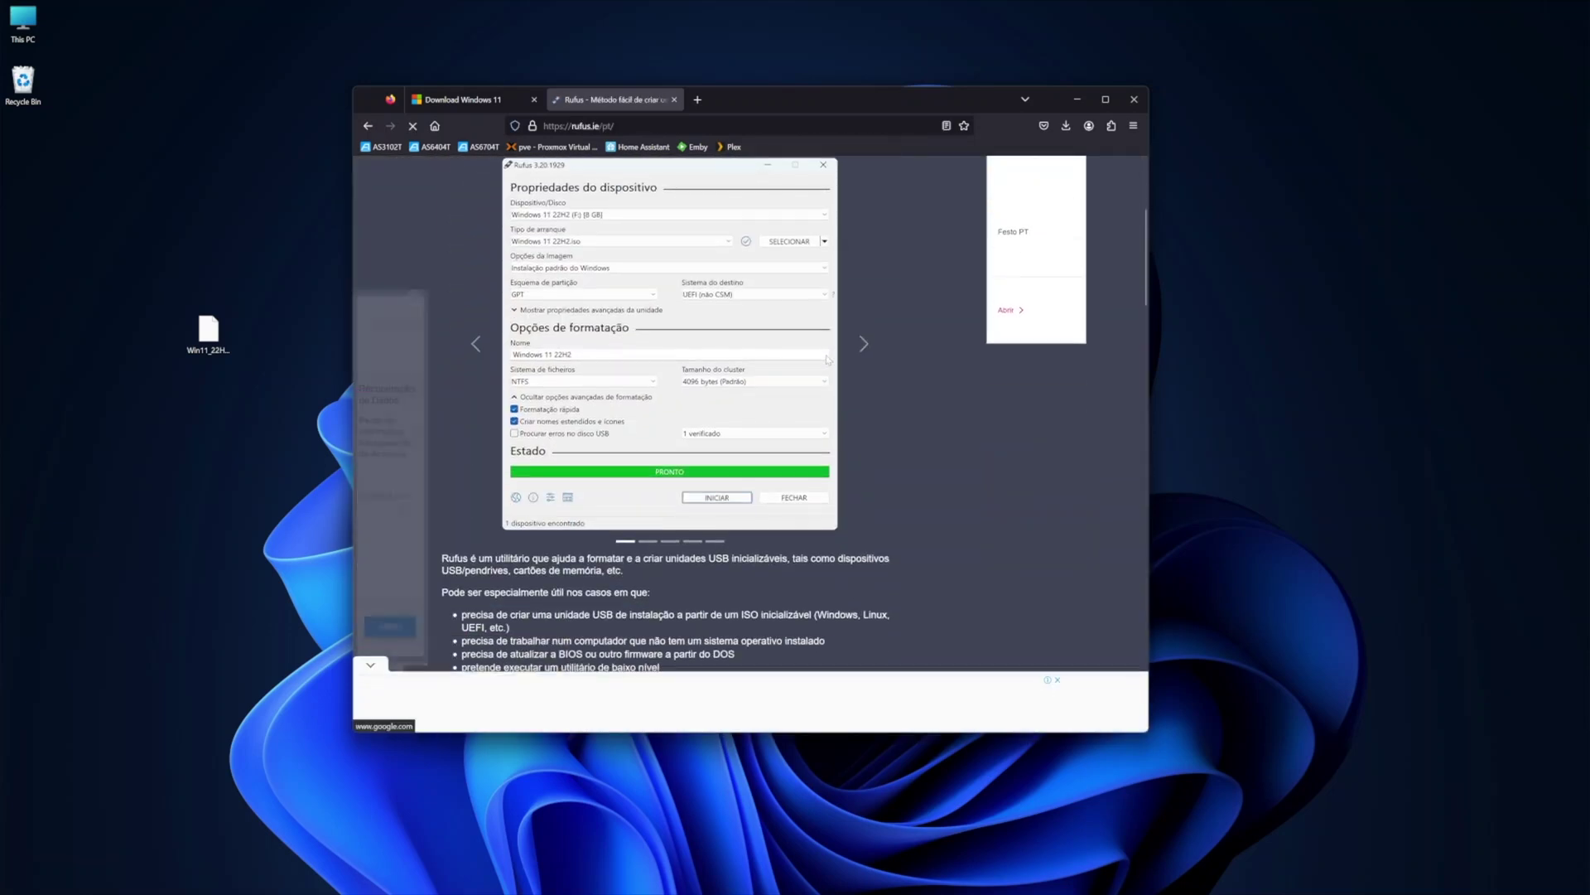
{"action": "scroll", "coordinate": [826, 357], "scroll_direction": "down", "scroll_amount": 5}
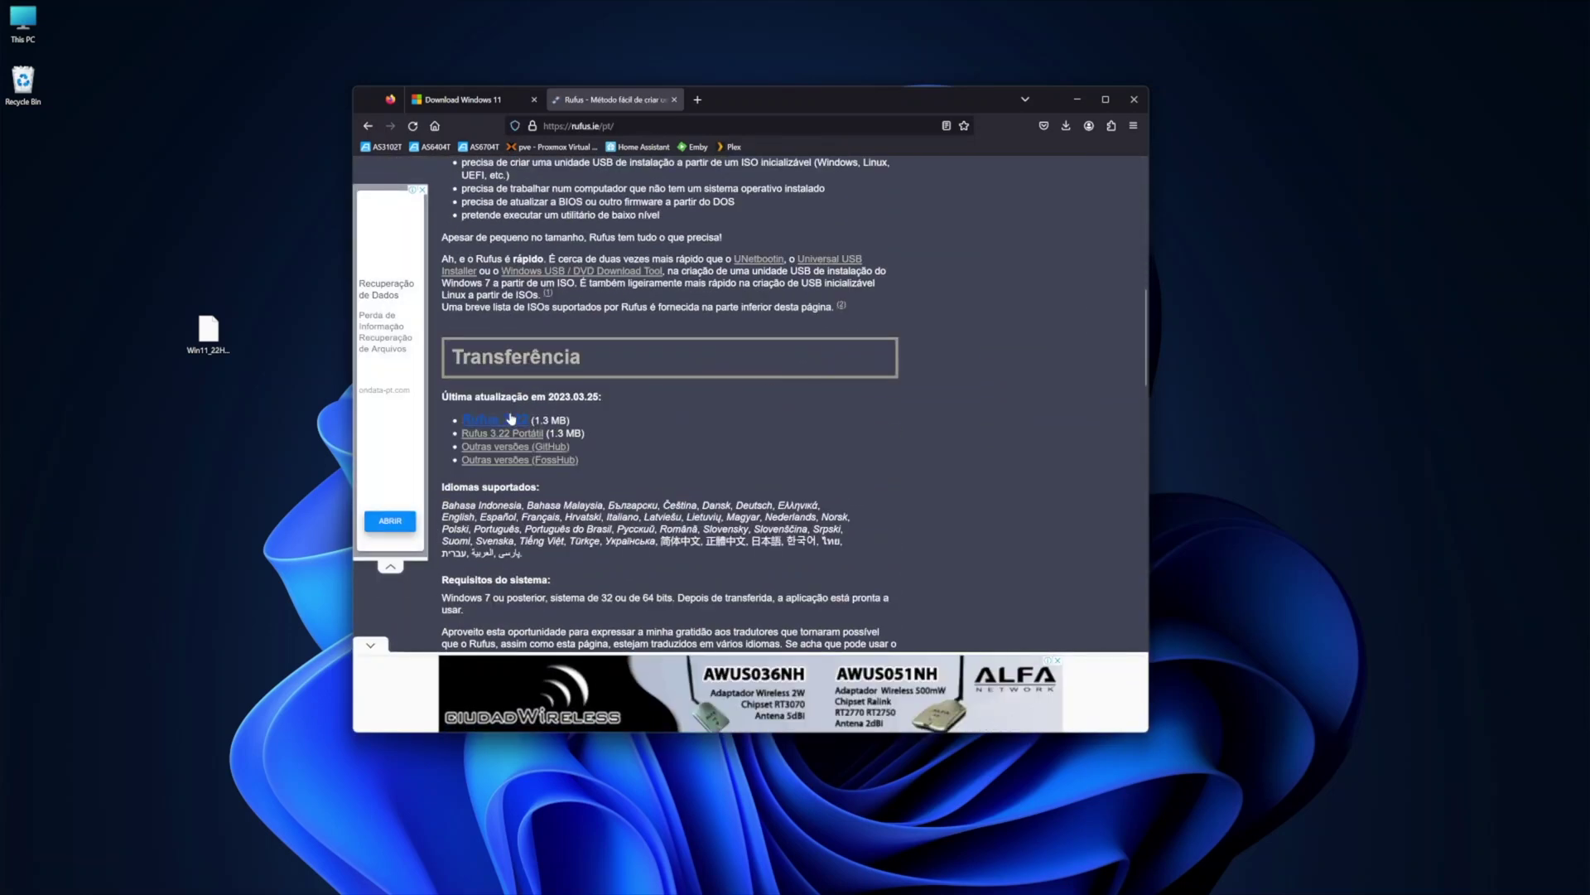
{"action": "left_click", "coordinate": [511, 418]}
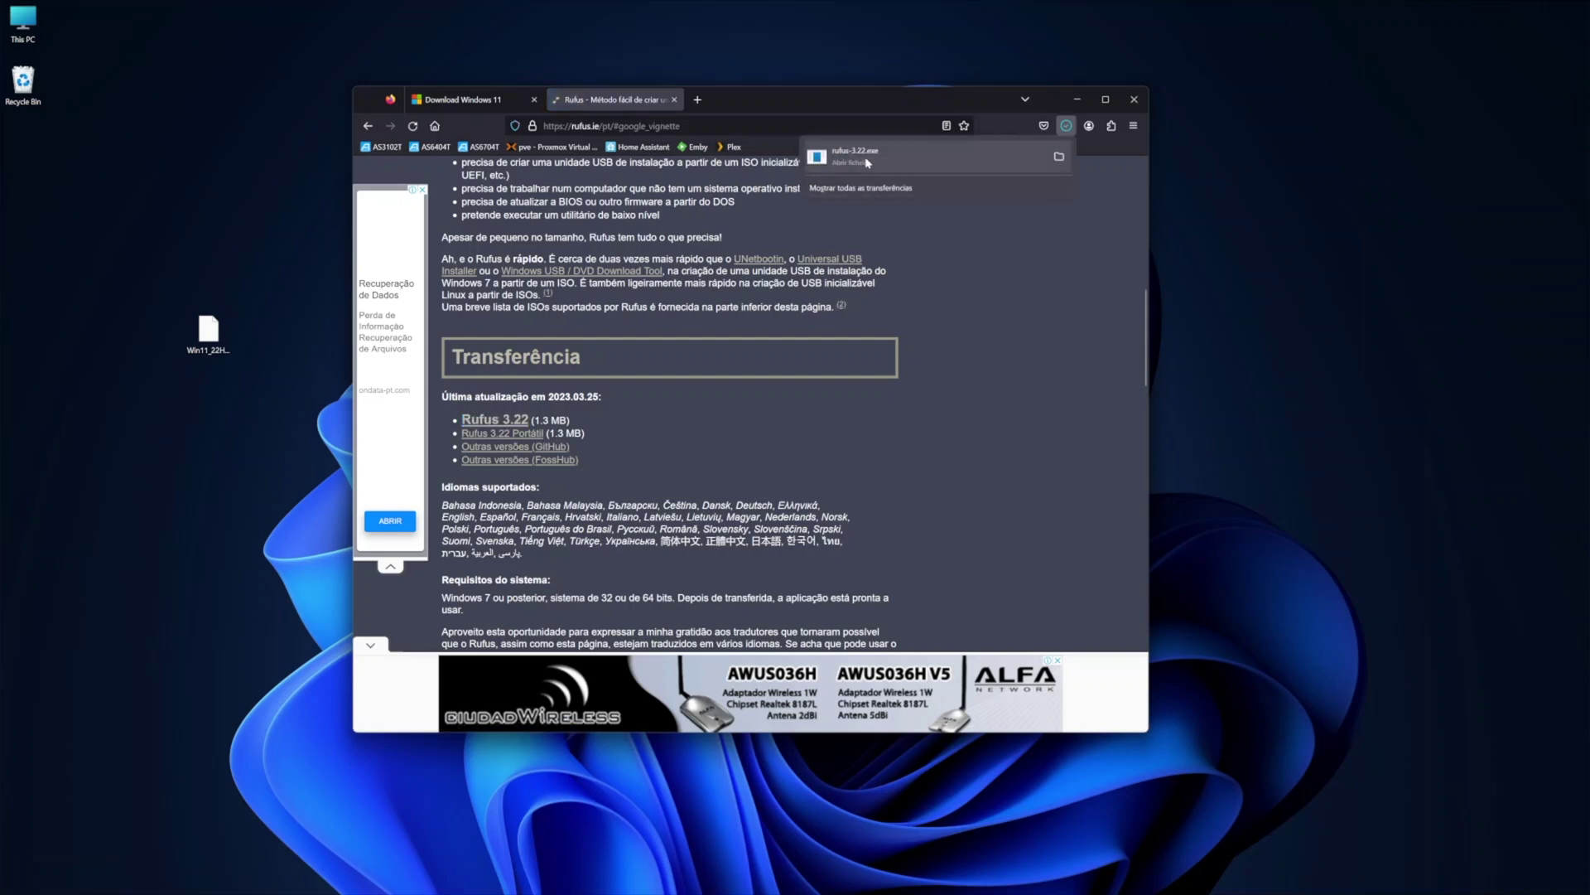
{"action": "left_click", "coordinate": [868, 161]}
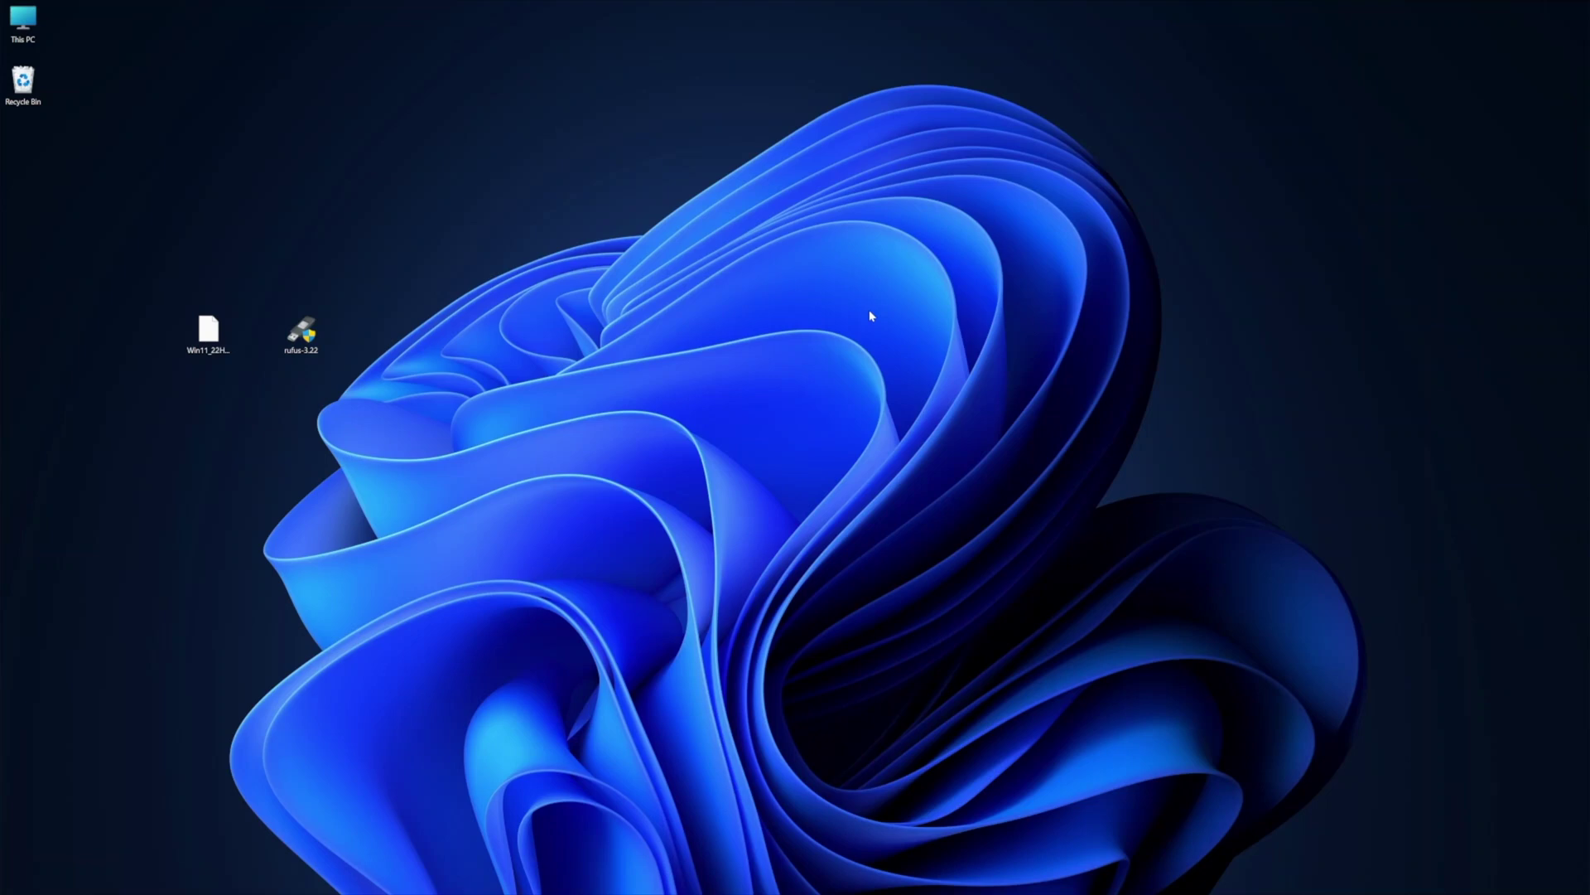
Launch rufus-3.22 and load Win11_22H2_EnglishInternational_x64v1.iso as the boot image
{"action": "double_click", "coordinate": [302, 333]}
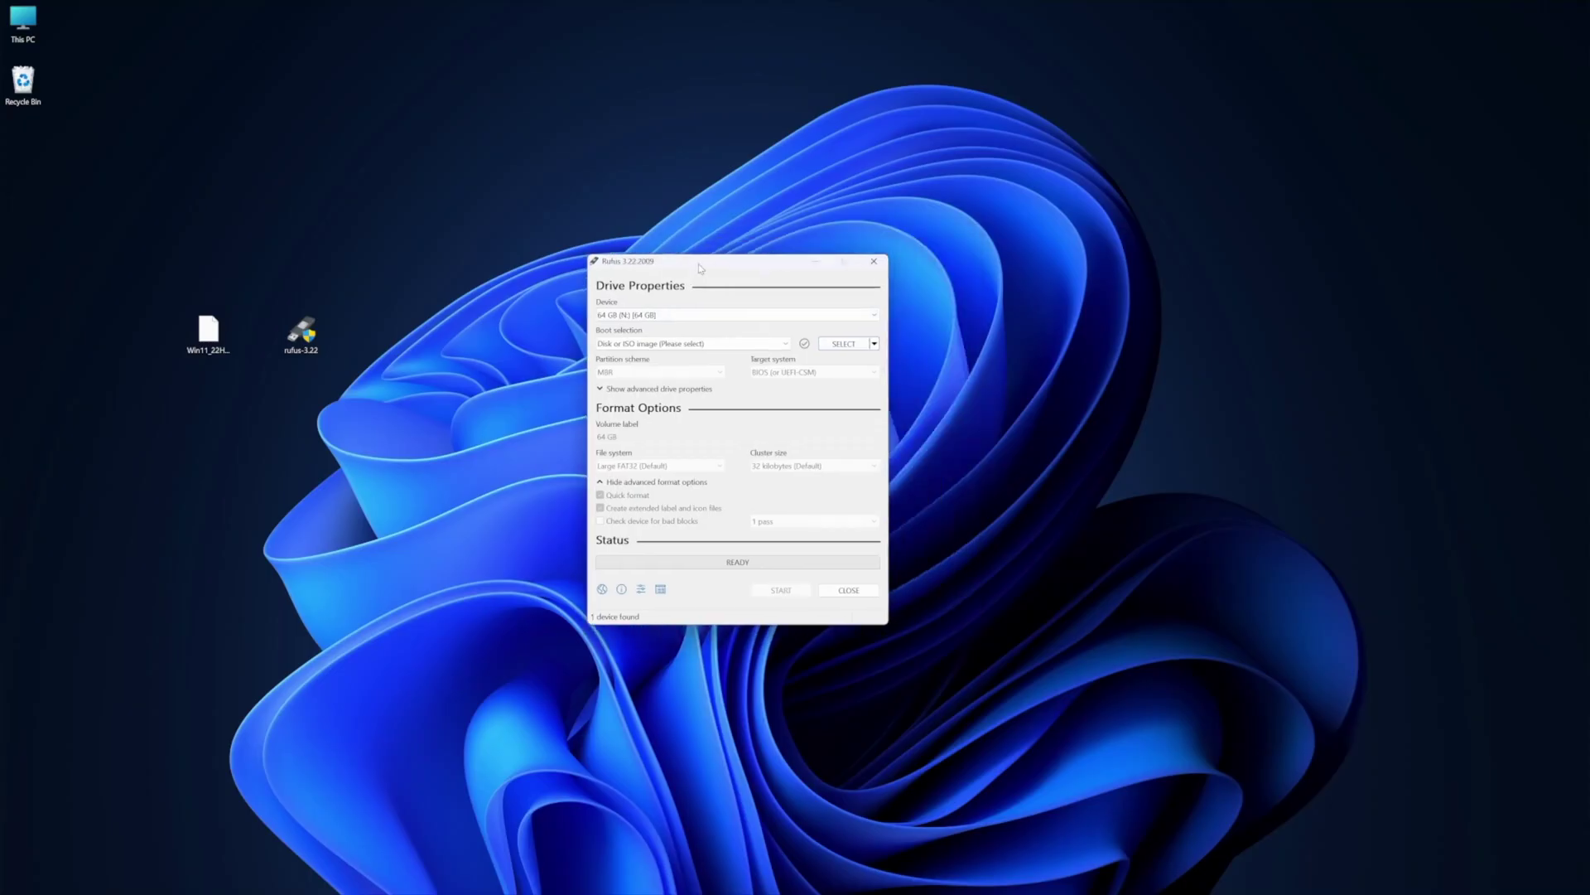
{"action": "left_click", "coordinate": [789, 344]}
{"action": "left_click", "coordinate": [708, 369]}
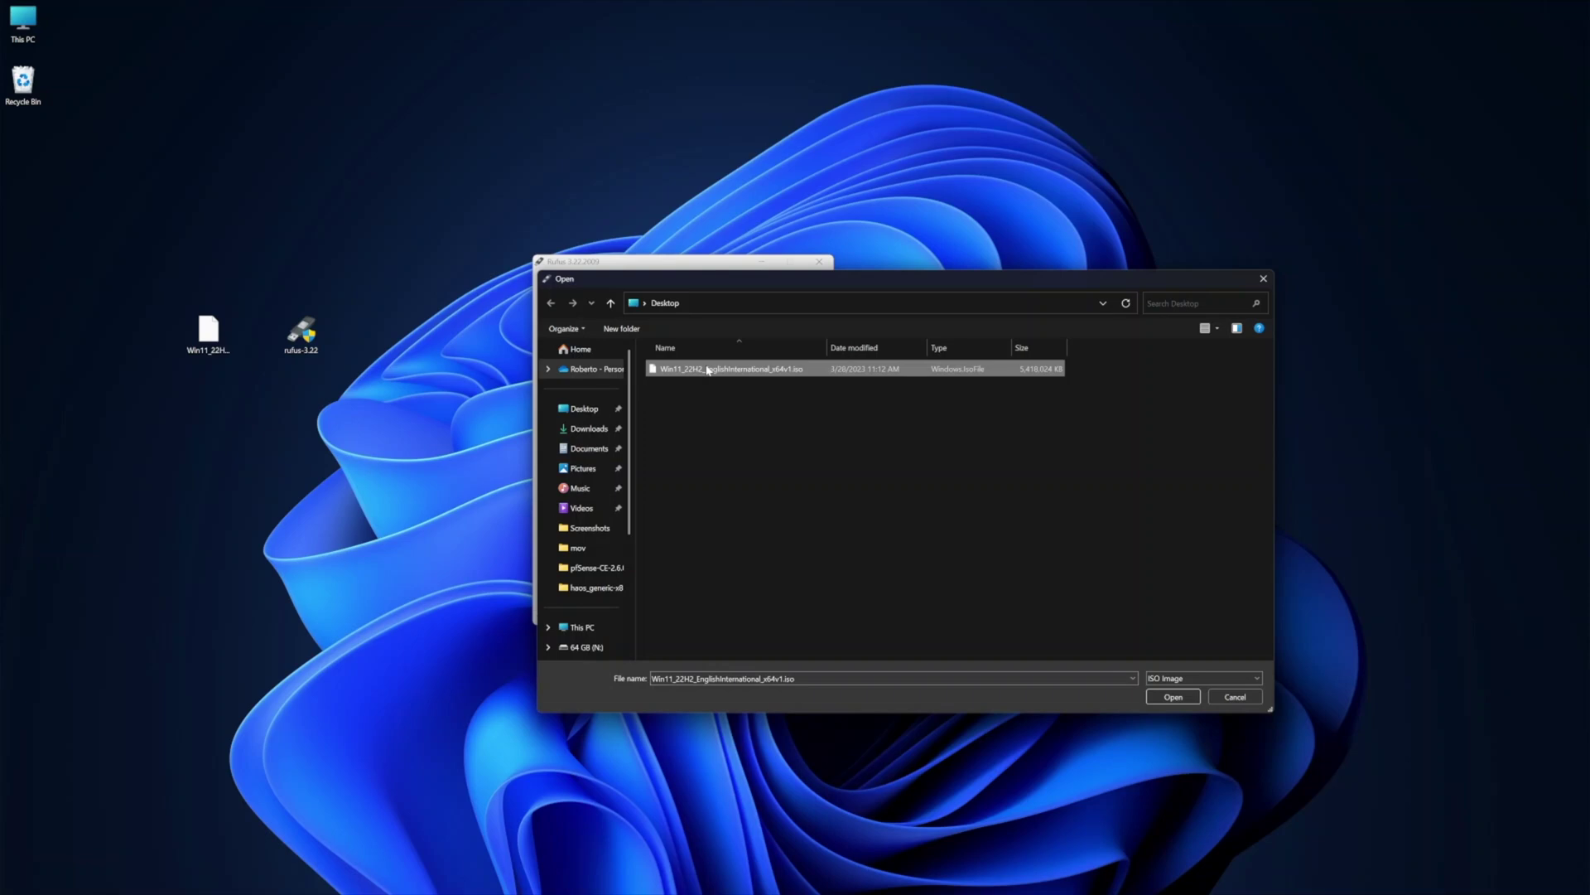
{"action": "left_click", "coordinate": [1153, 698]}
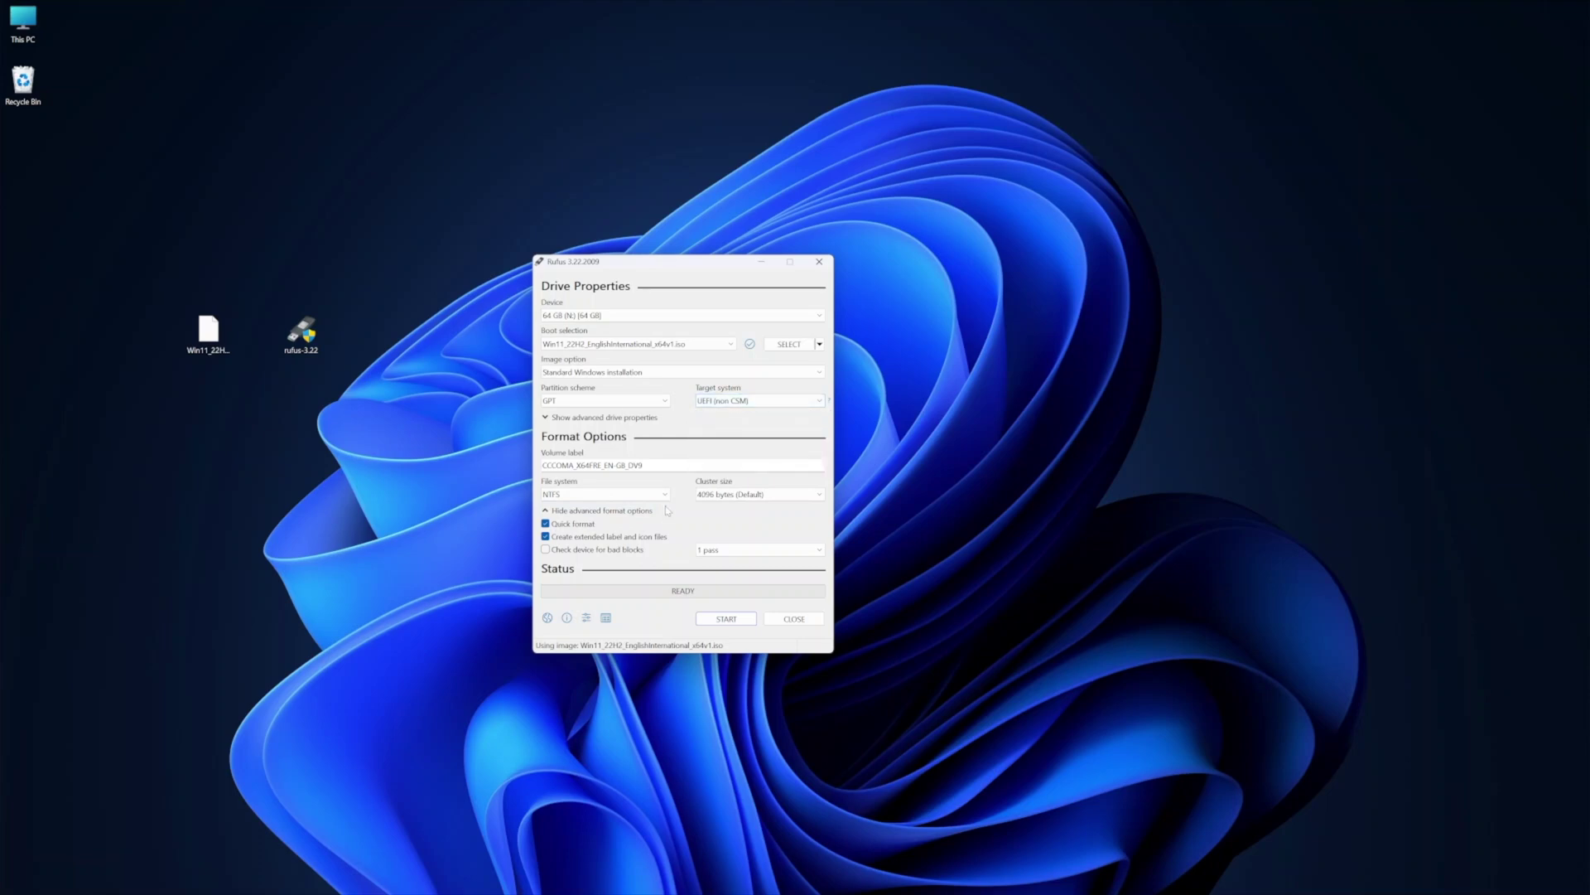
Start writing with 4GB+ RAM, Secure Boot and TPM 2.0 requirements removed, confirming the drive erase
{"action": "key", "text": "Return"}
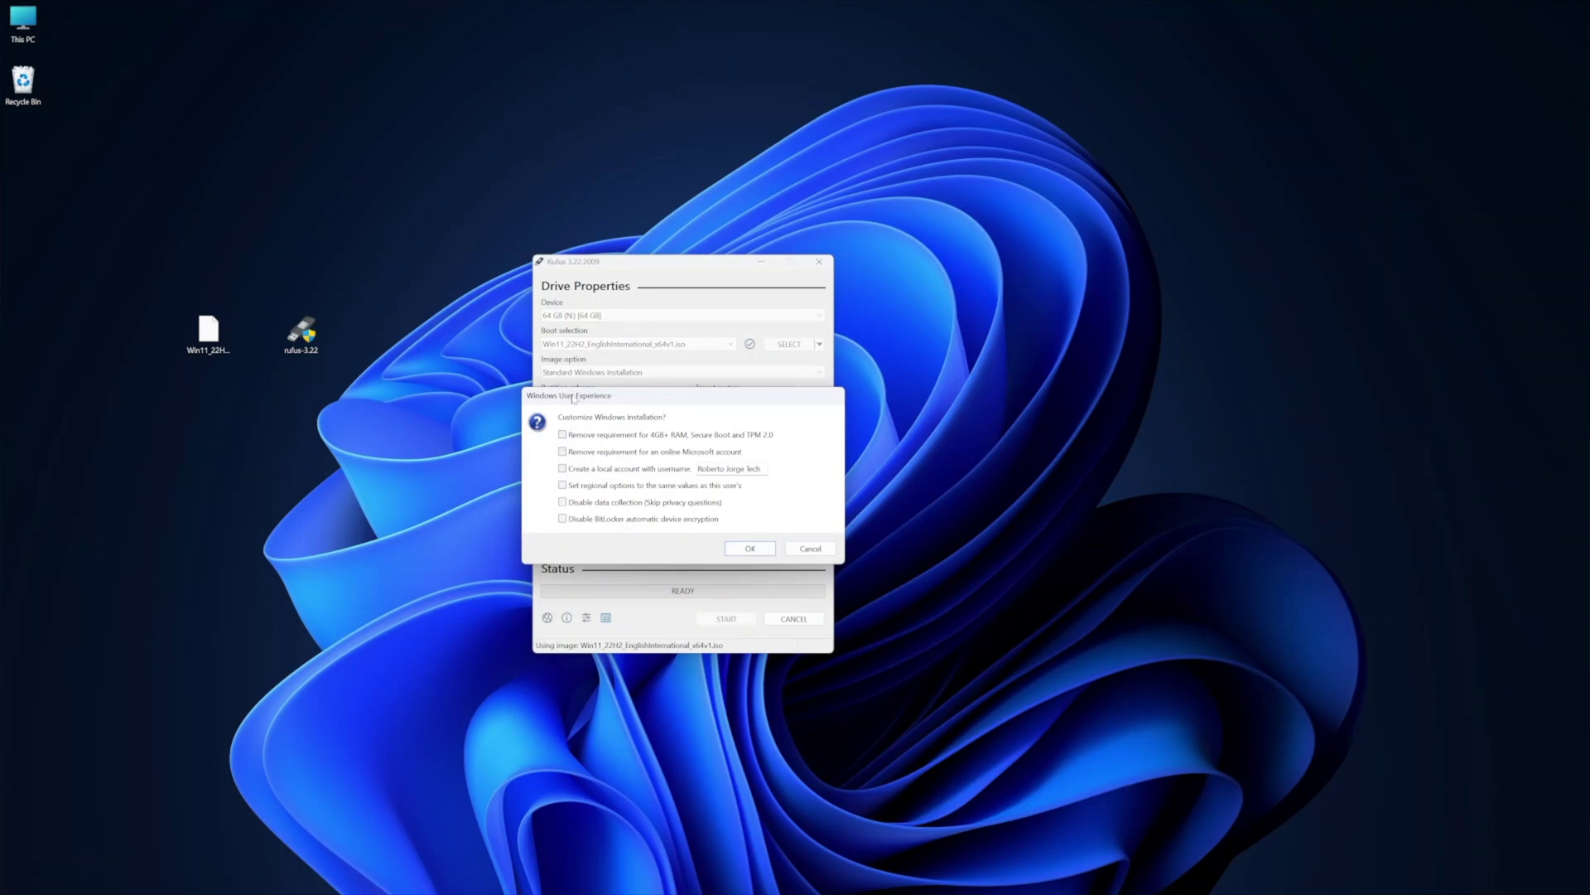
{"action": "left_click", "coordinate": [563, 434]}
{"action": "left_click", "coordinate": [749, 548]}
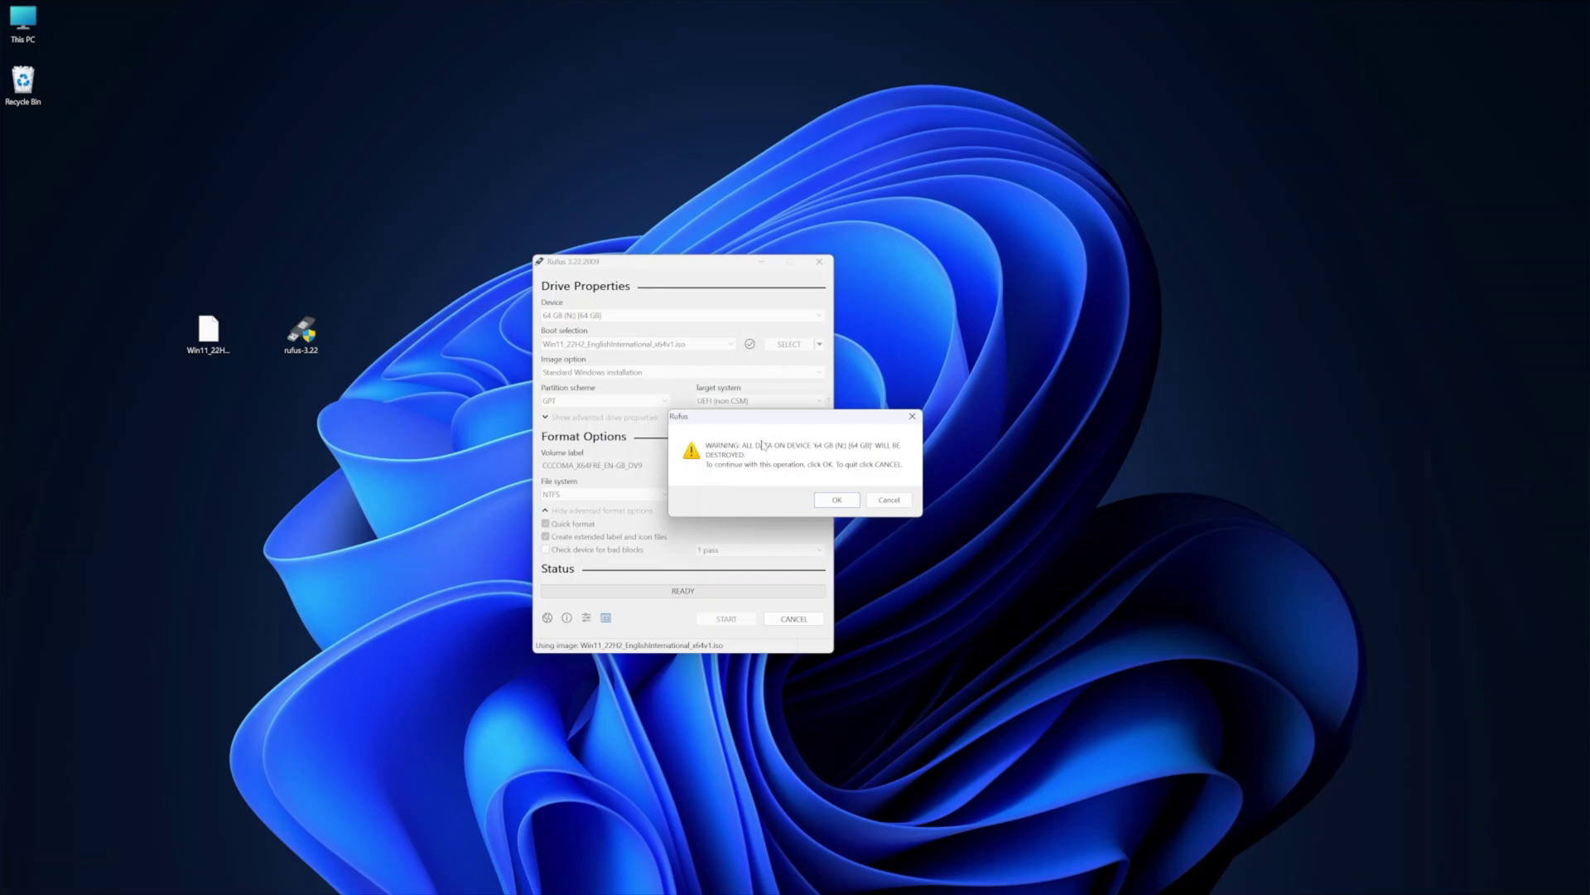
{"action": "left_click", "coordinate": [837, 499]}
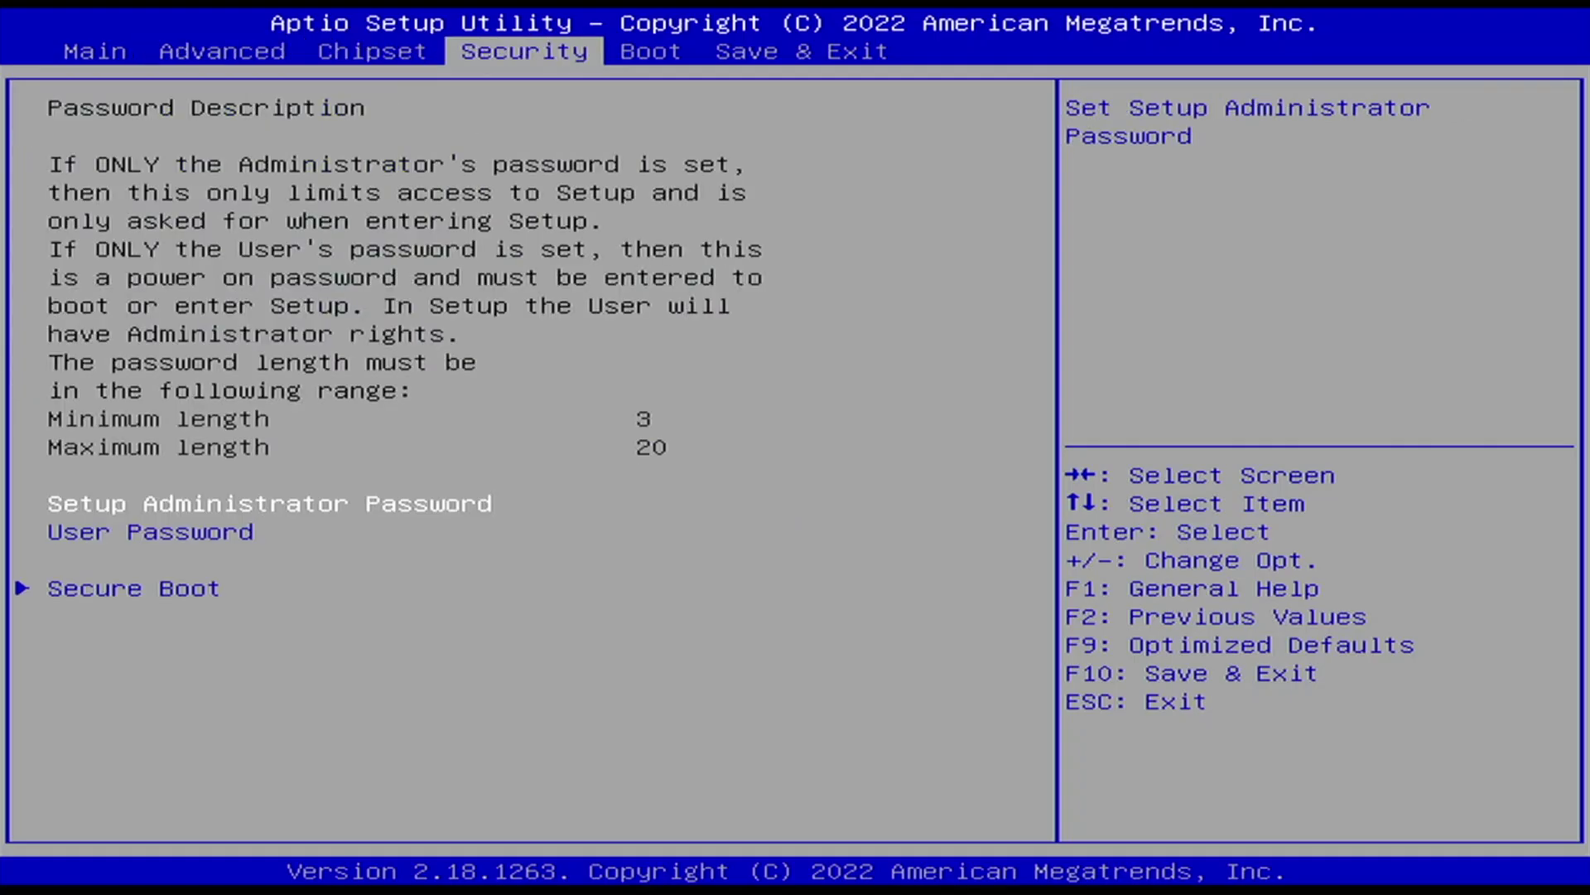
In Save & Exit, boot override from 'UEFI: USB, Partition 2'
{"action": "key", "text": "Right"}
{"action": "key", "text": "Right"}
{"action": "key", "text": "Down"}
{"action": "key", "text": "Down"}
{"action": "key", "text": "Down"}
{"action": "key", "text": "Down"}
{"action": "key", "text": "Down"}
{"action": "key", "text": "Down"}
{"action": "key", "text": "Down"}
{"action": "key", "text": "Down"}
{"action": "key", "text": "Down"}
{"action": "key", "text": "Down"}
{"action": "key", "text": "Down"}
{"action": "key", "text": "Down"}
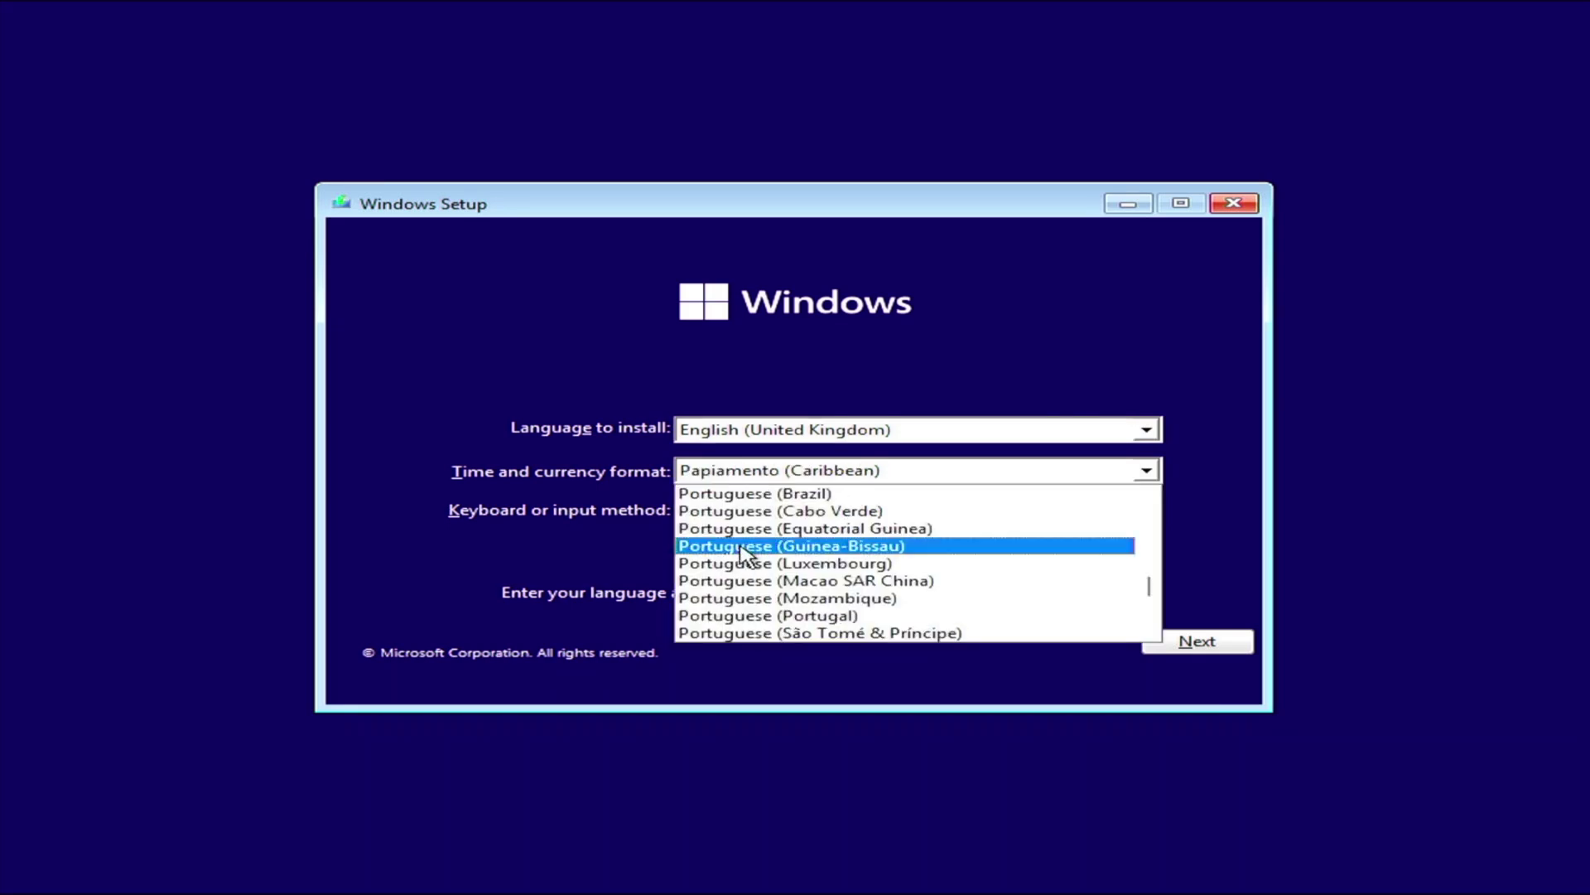
Set the time and currency format to Portuguese (Portugal) and continue
{"action": "scroll", "coordinate": [735, 547], "scroll_direction": "down", "scroll_amount": 1}
{"action": "left_click", "coordinate": [735, 561]}
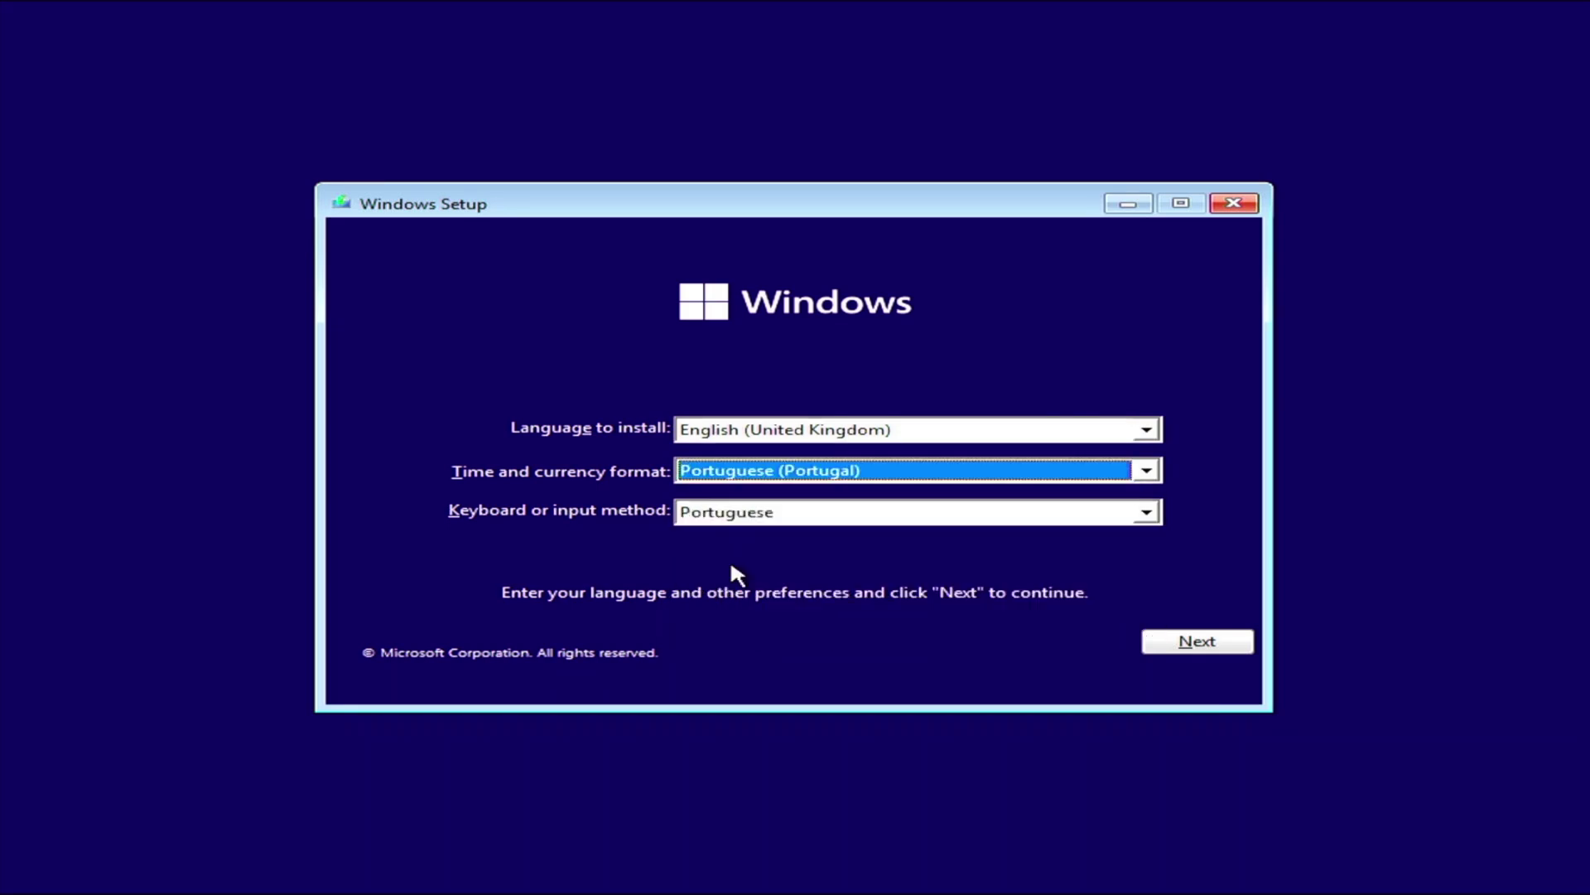
{"action": "left_click", "coordinate": [1201, 642]}
Install Windows 11 Home after accepting the licence, as a custom install on Drive 0's unallocated space
{"action": "left_click", "coordinate": [831, 460]}
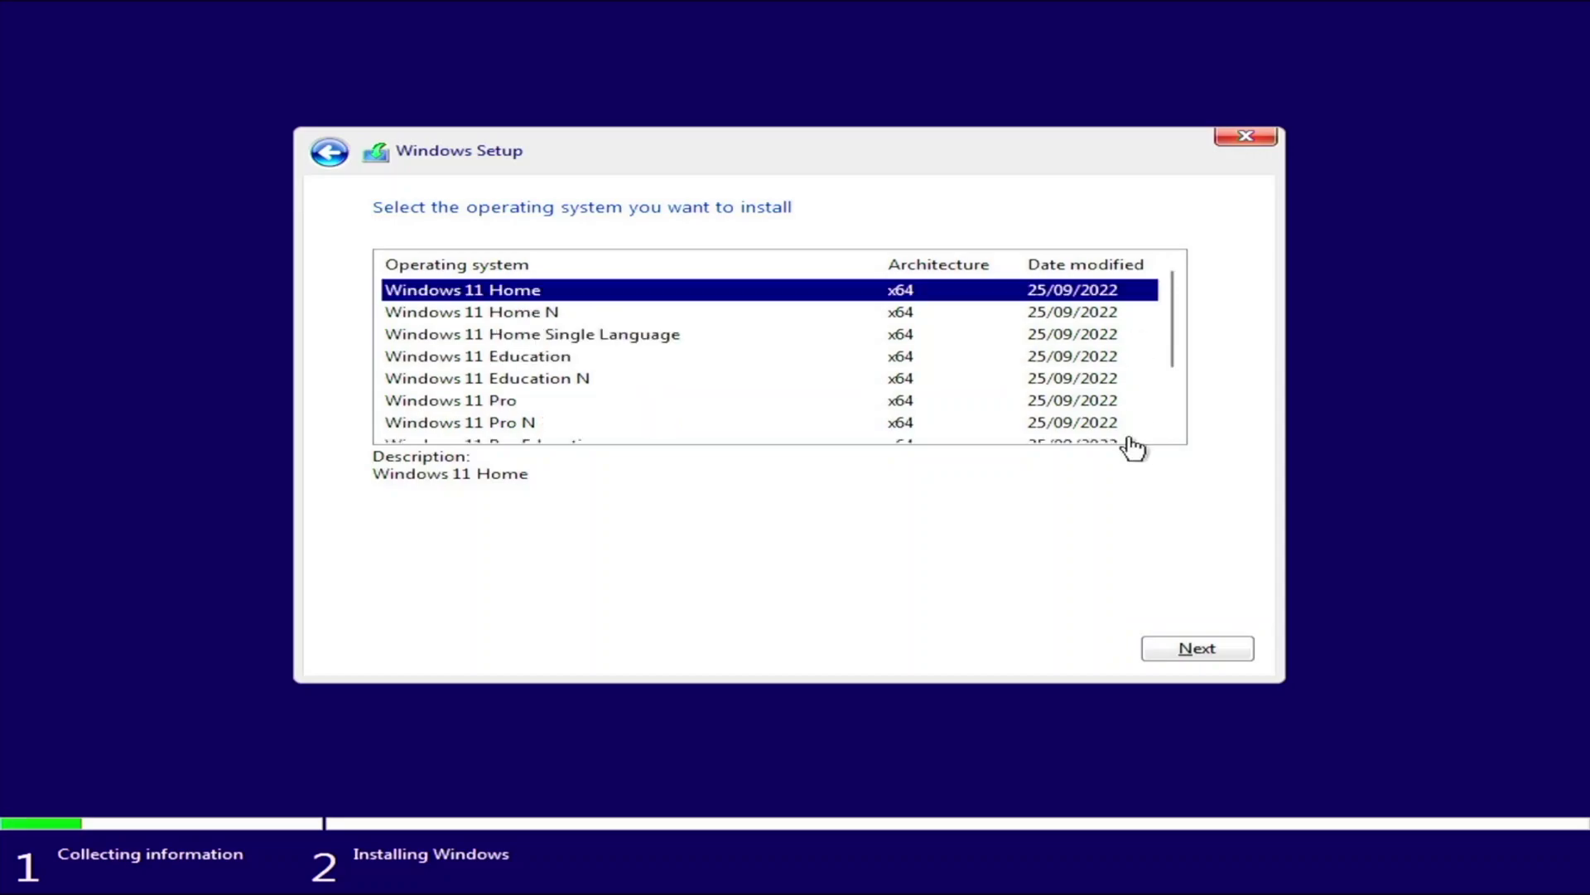
{"action": "left_click", "coordinate": [1198, 648]}
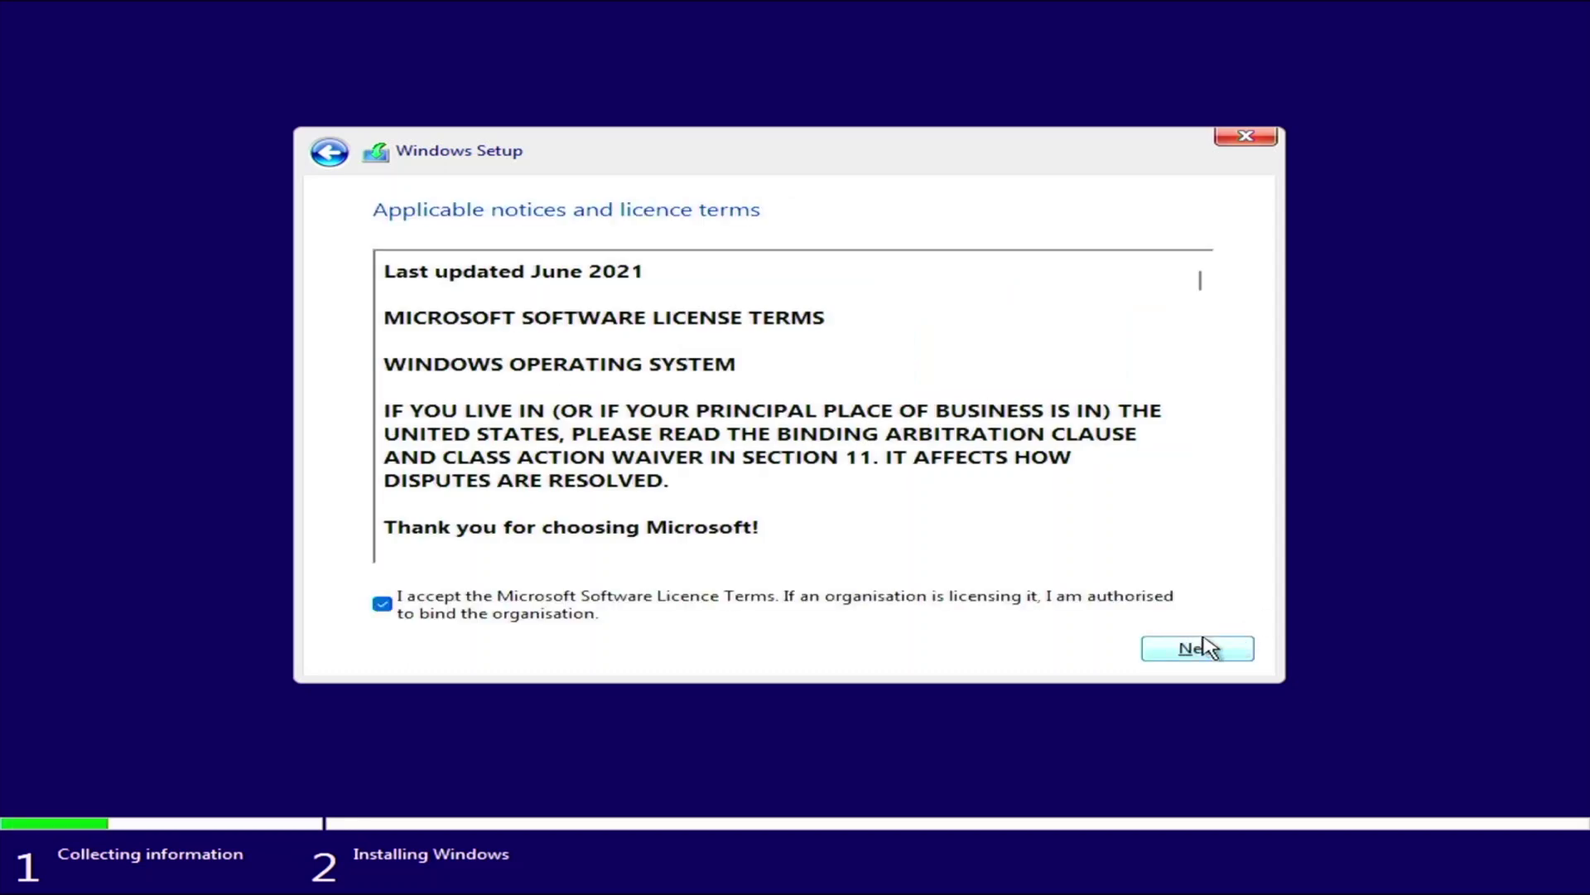
{"action": "left_click", "coordinate": [1199, 649]}
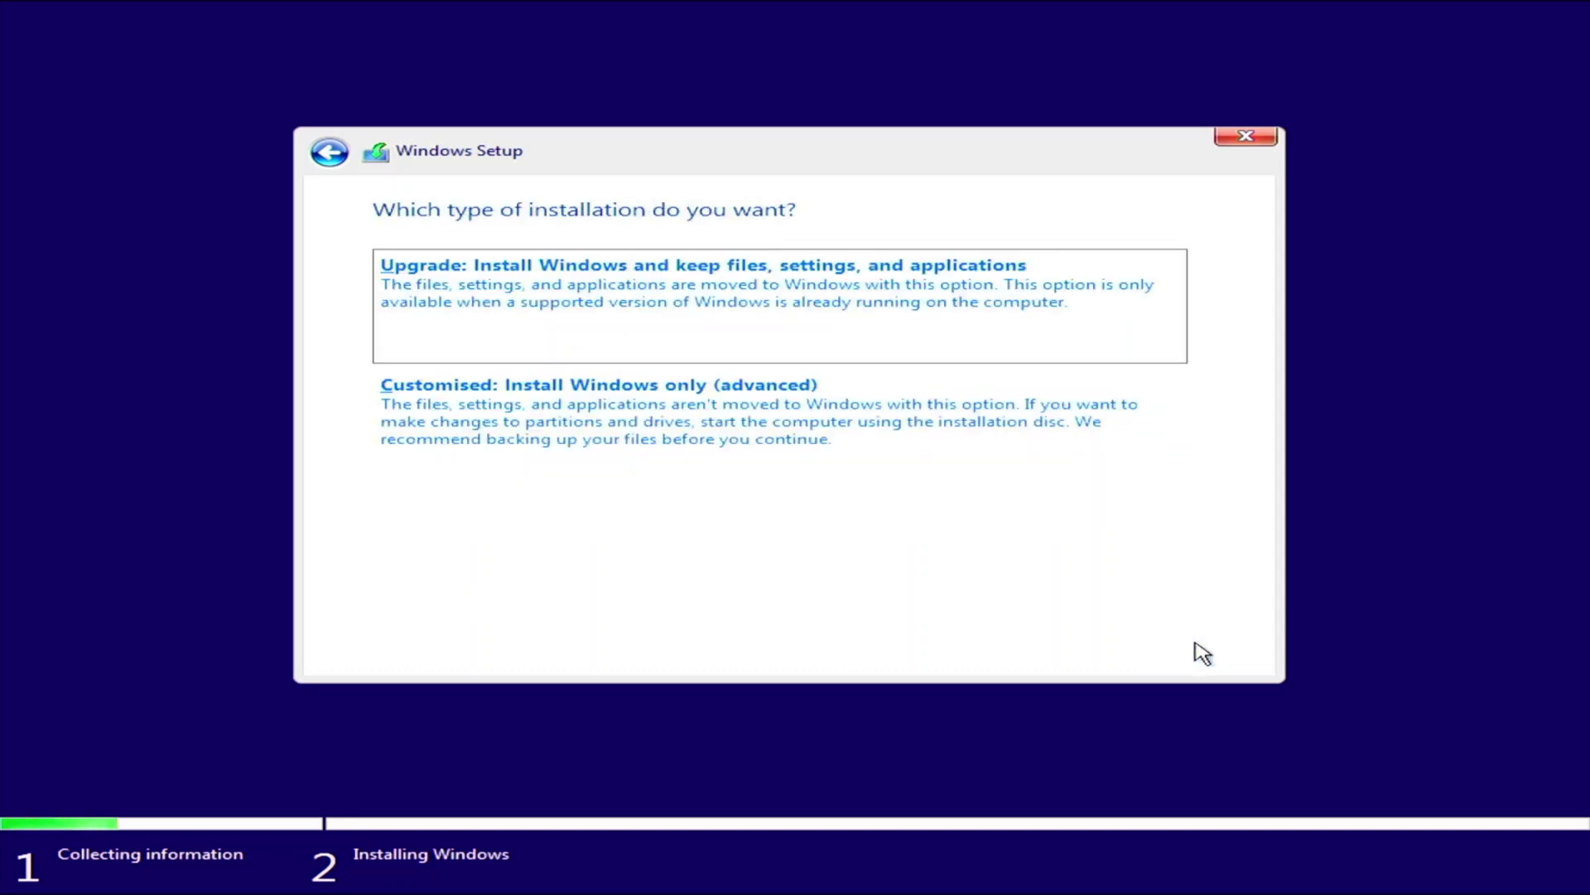
{"action": "left_click", "coordinate": [640, 437]}
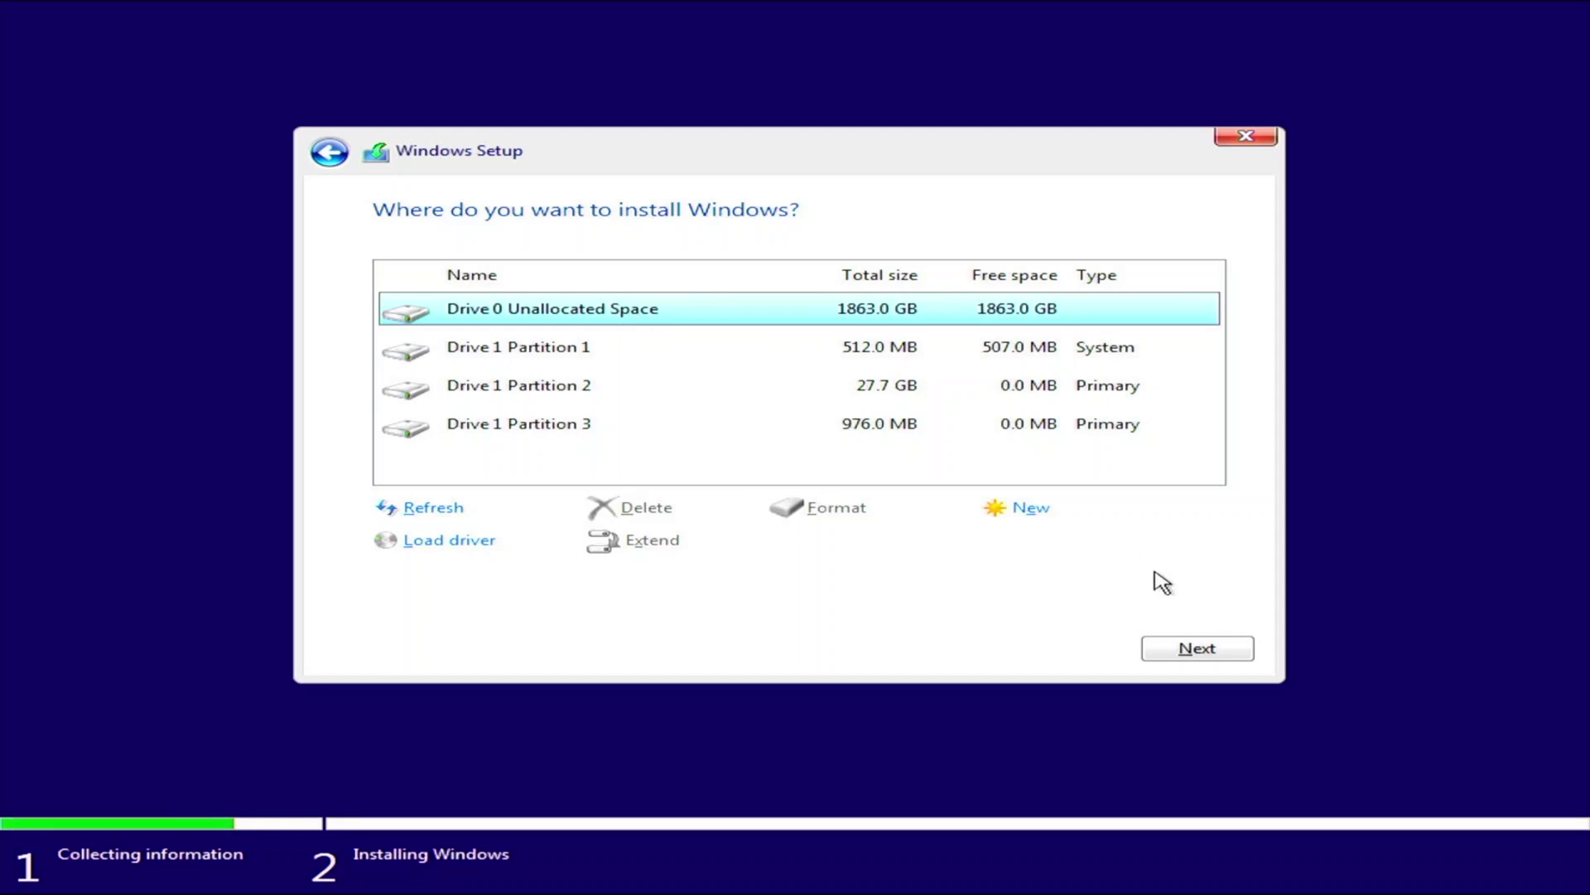
{"action": "left_click", "coordinate": [1197, 648]}
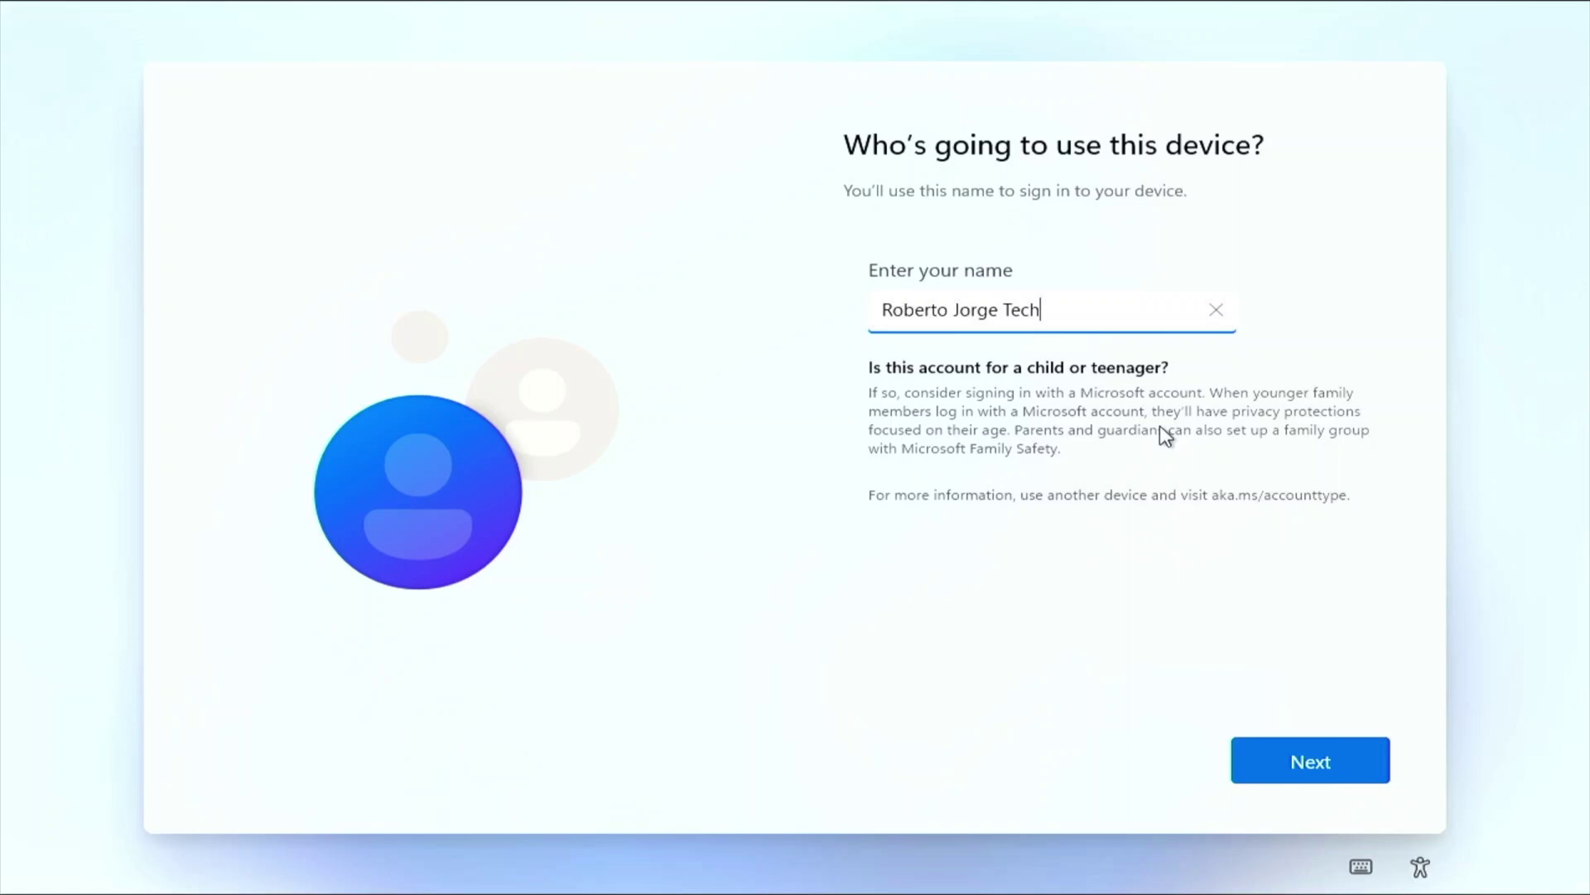
Submit the local account name and accept the no-optional-diagnostic-data choice
{"action": "key", "text": "Return"}
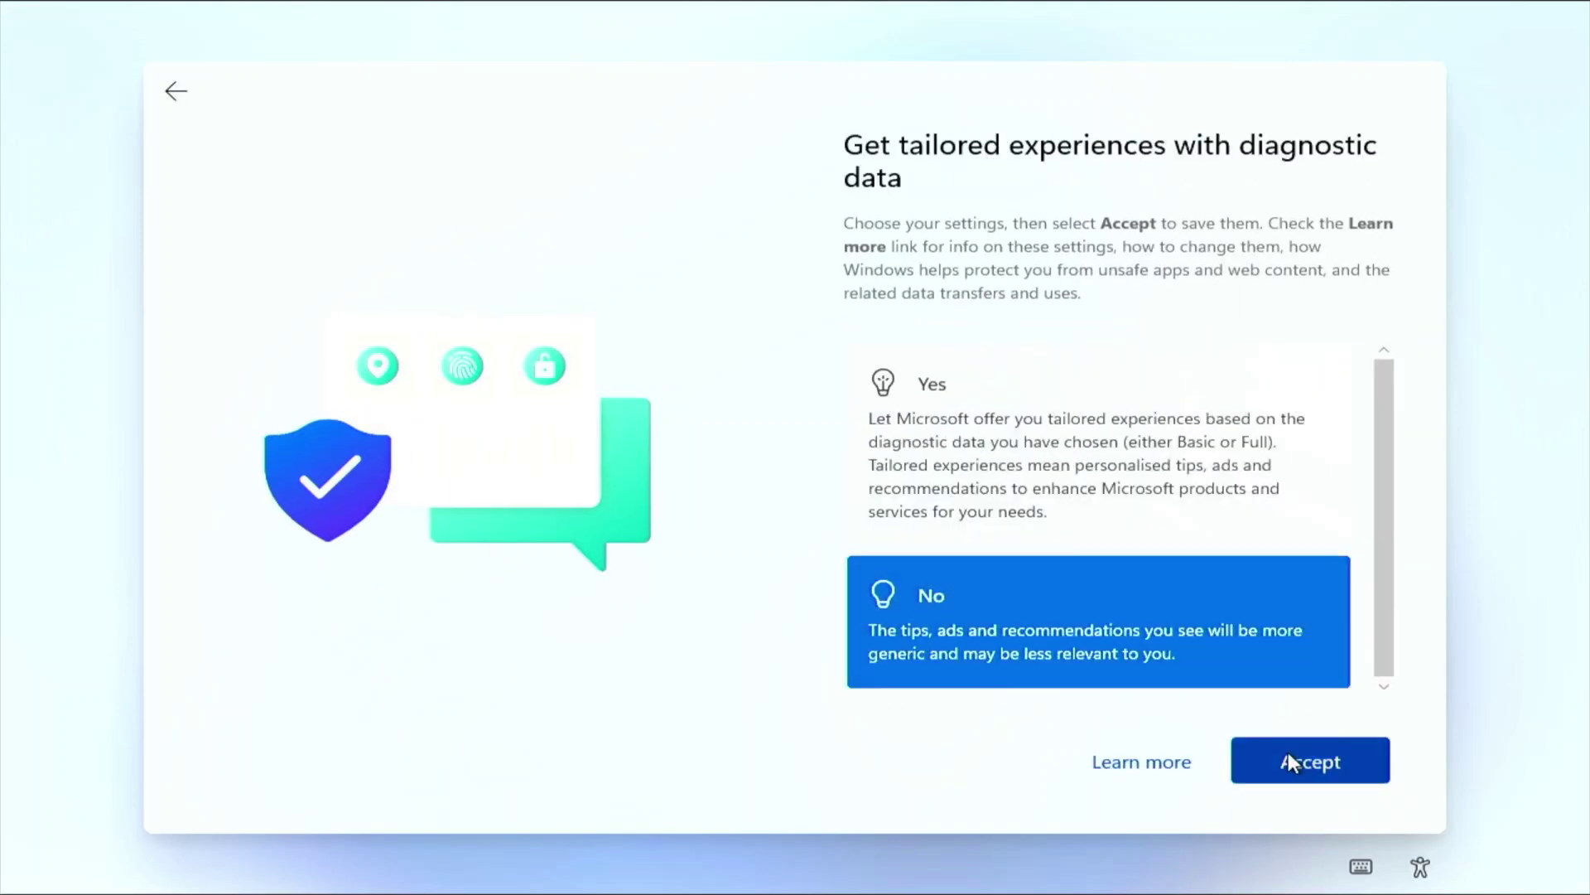
{"action": "left_click", "coordinate": [1289, 758]}
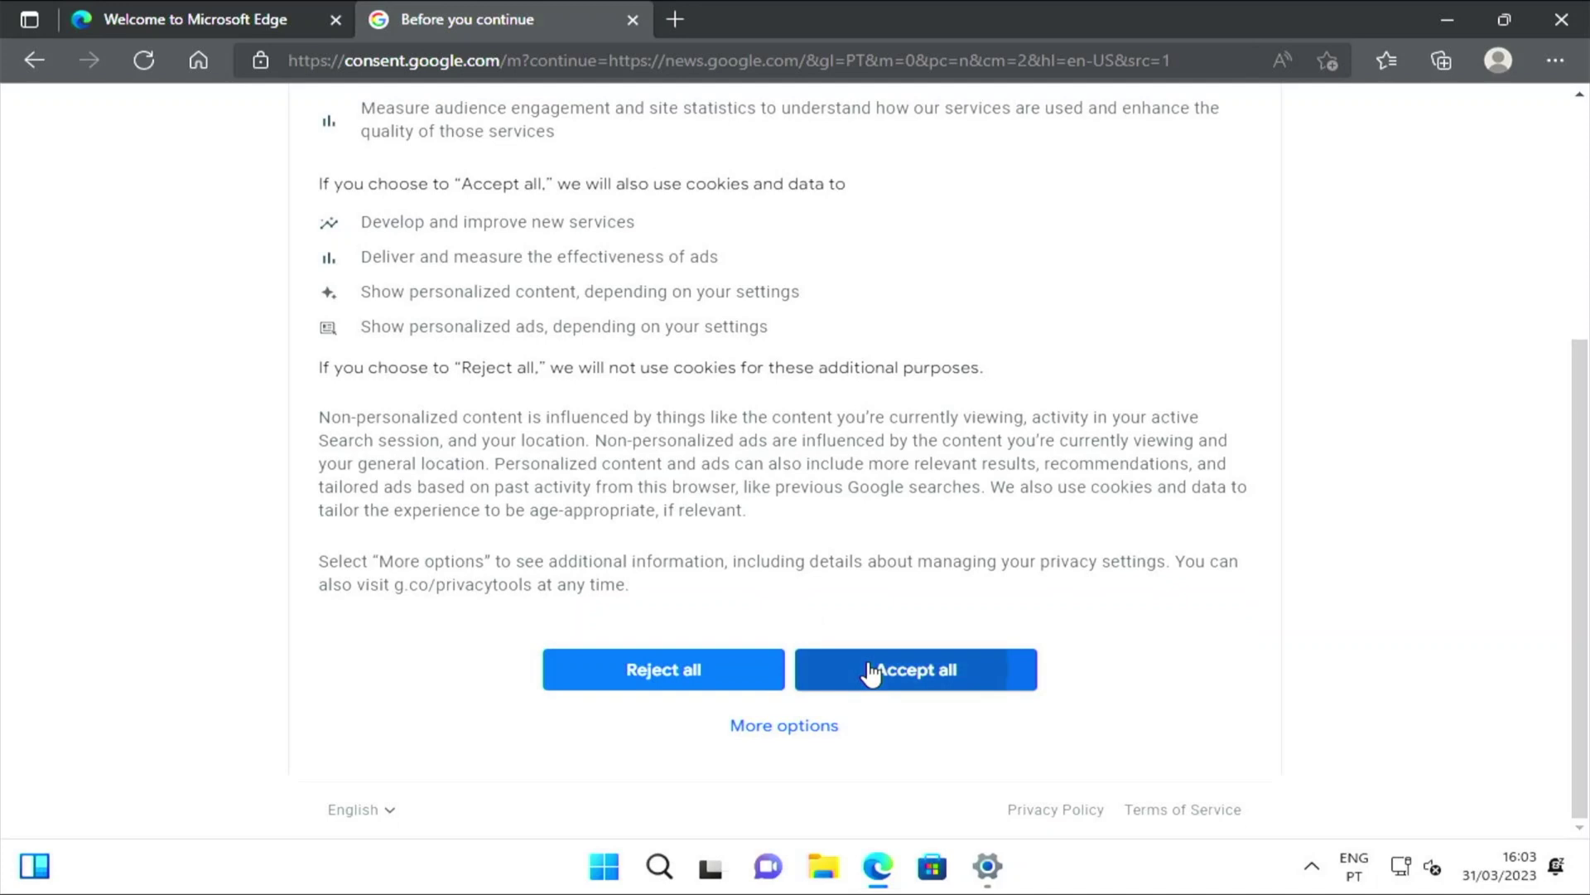
Accept all Google cookies so Google News loads, then scroll down
{"action": "left_click", "coordinate": [899, 664]}
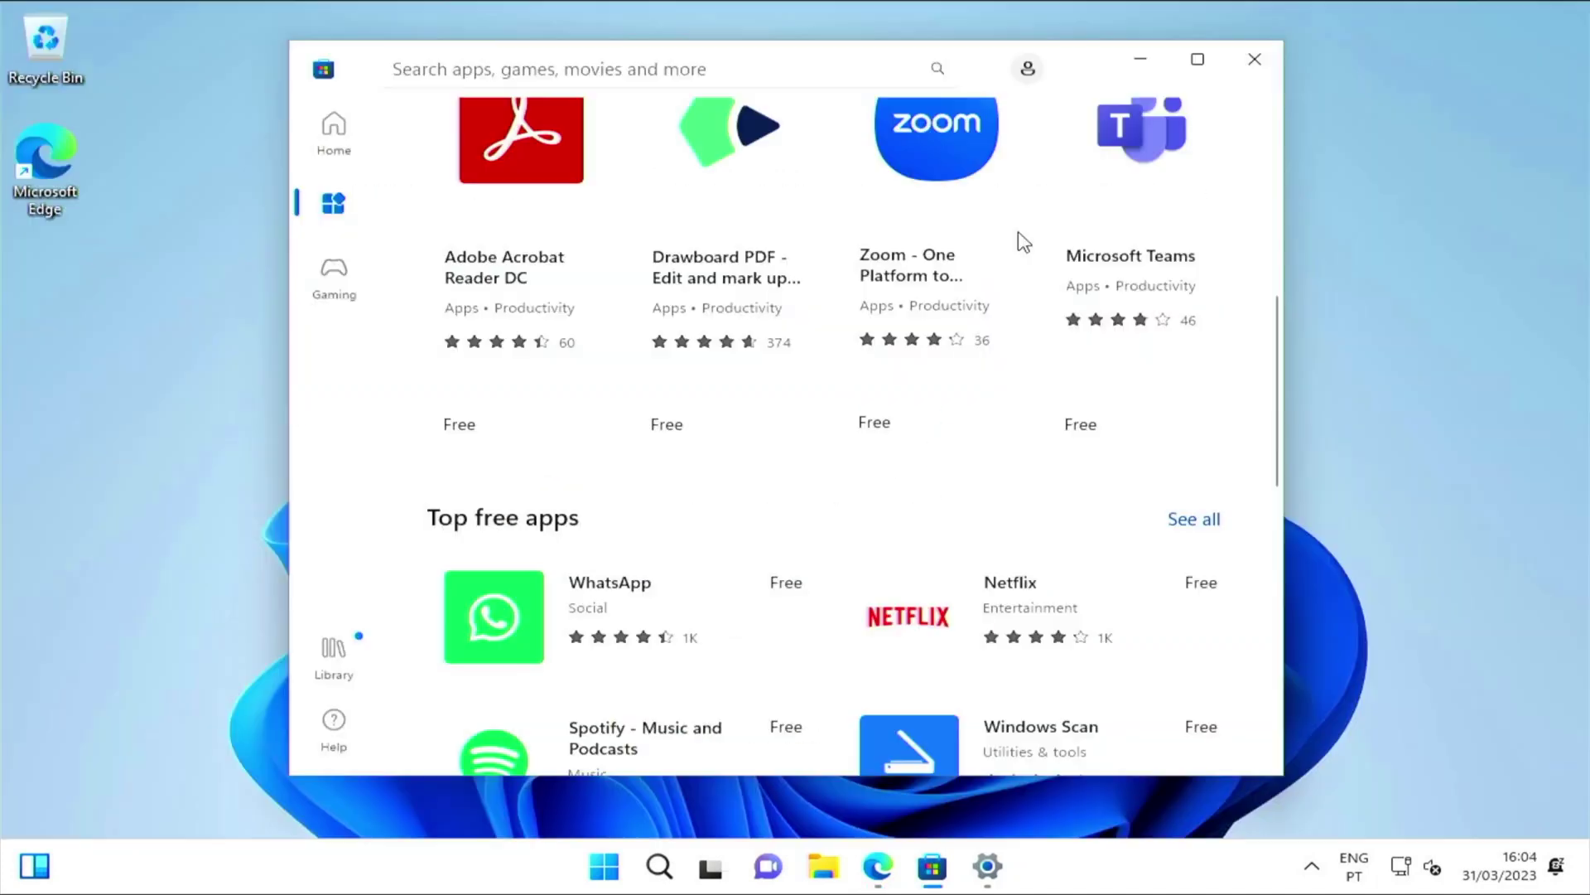
{"action": "scroll", "coordinate": [1019, 241], "scroll_direction": "down", "scroll_amount": 15}
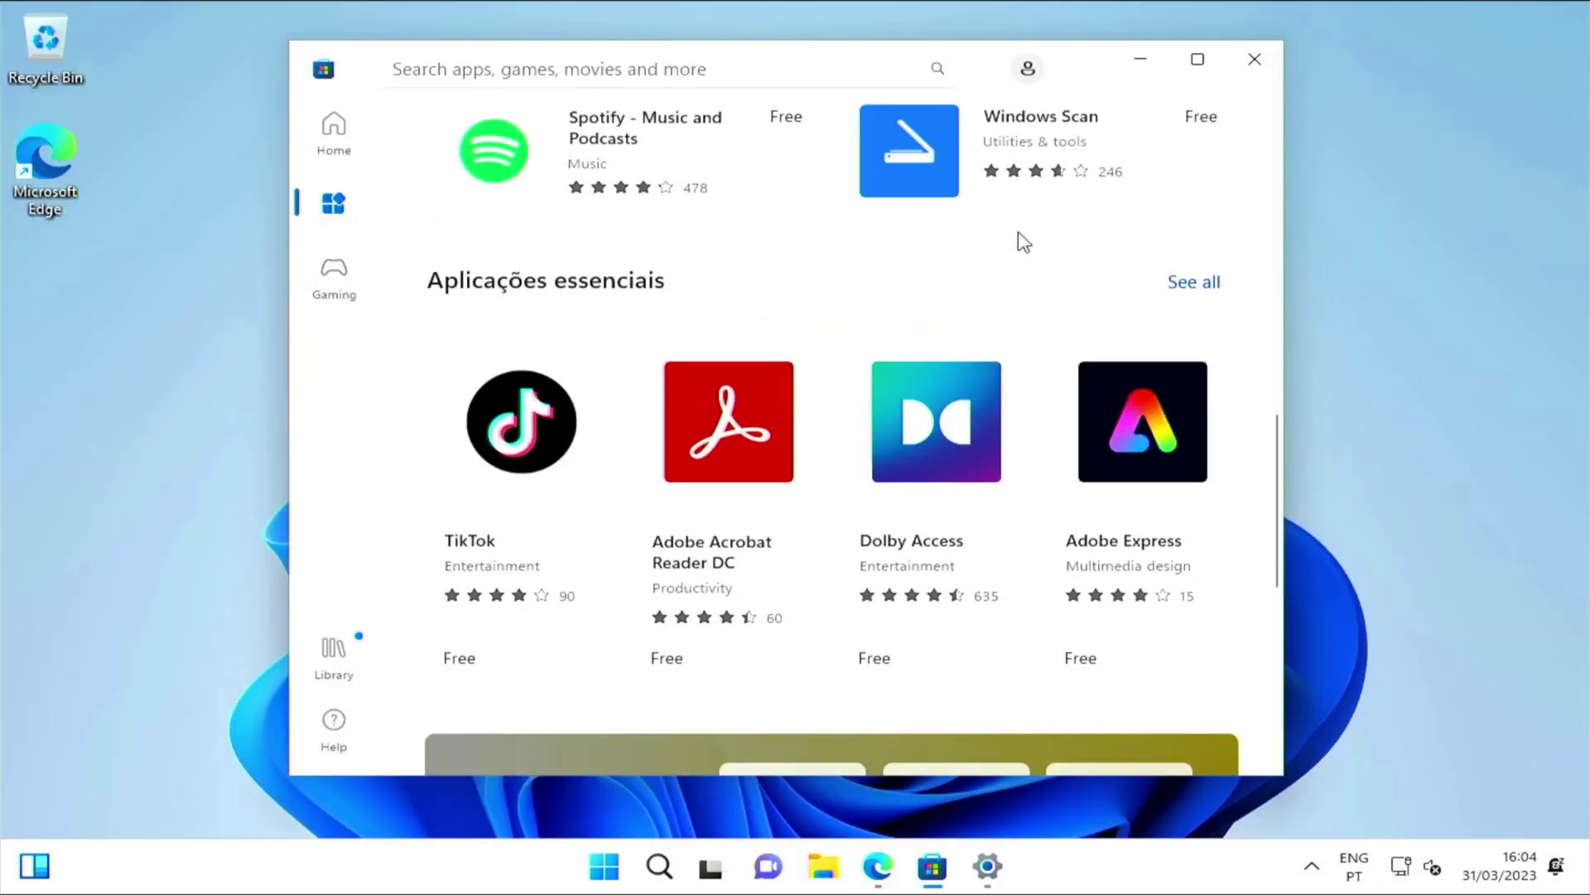